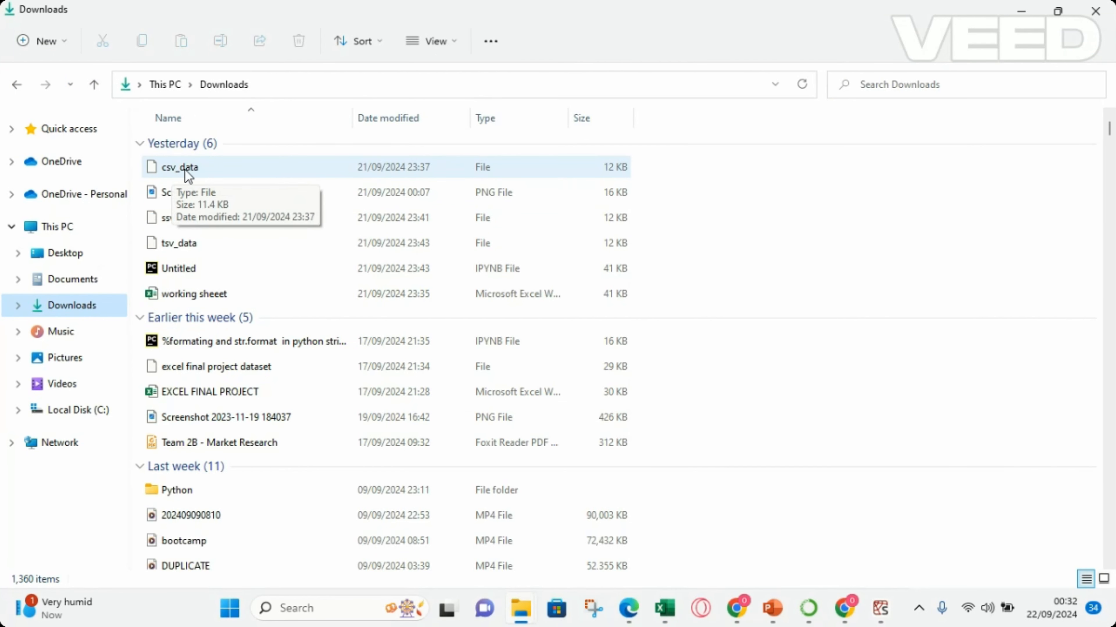
Open csv_data from Downloads in Notepad to examine how its values are separated, and close it again.
double_click(203, 169)
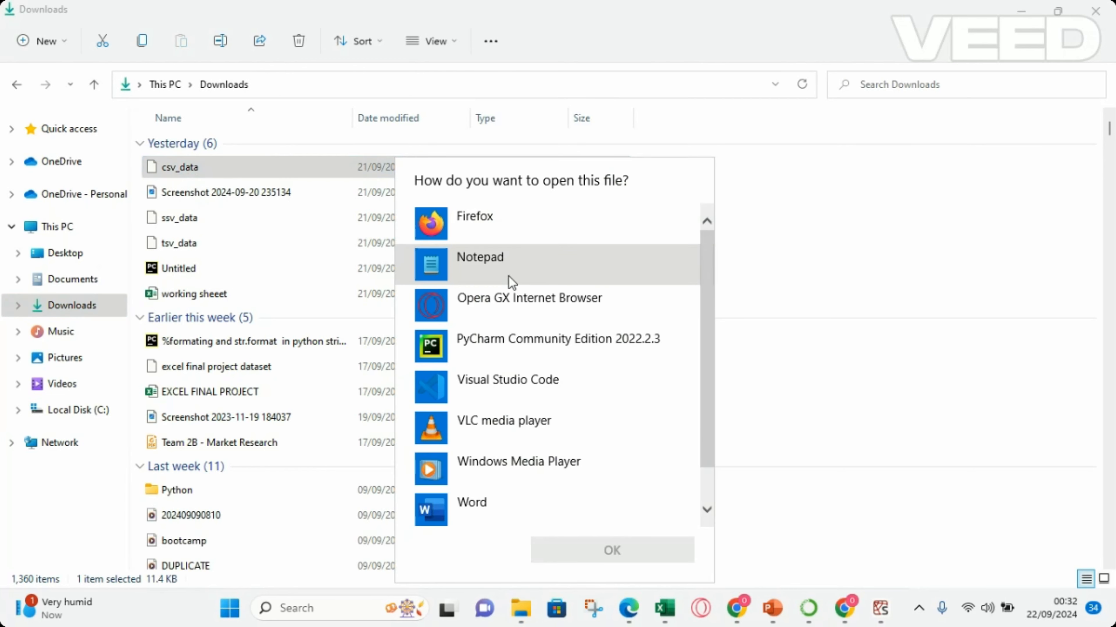
double_click(494, 280)
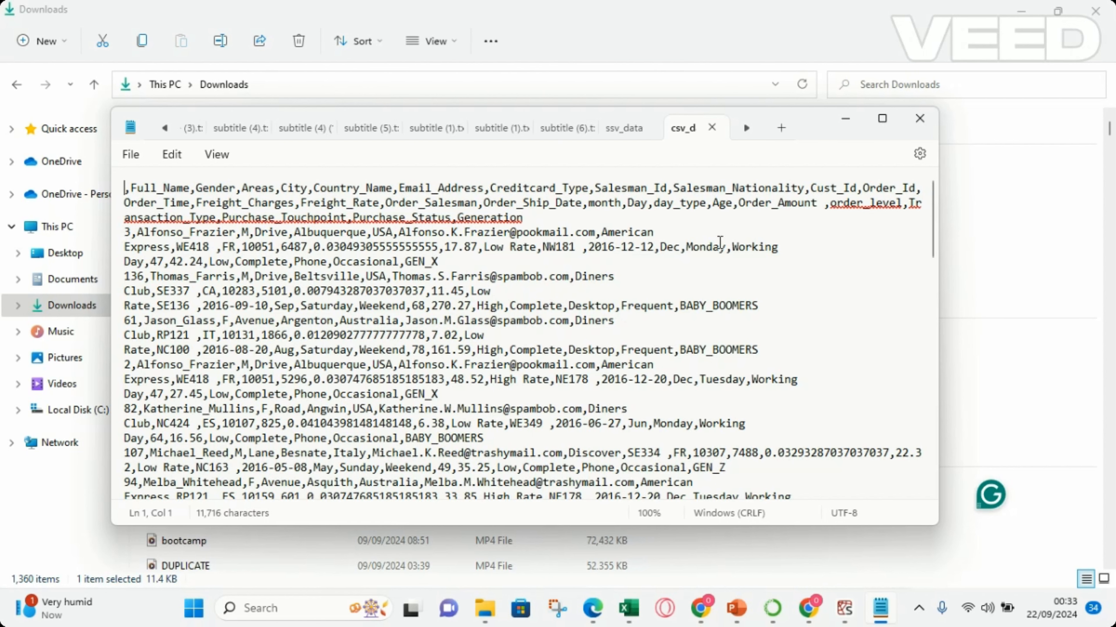
left_click(918, 119)
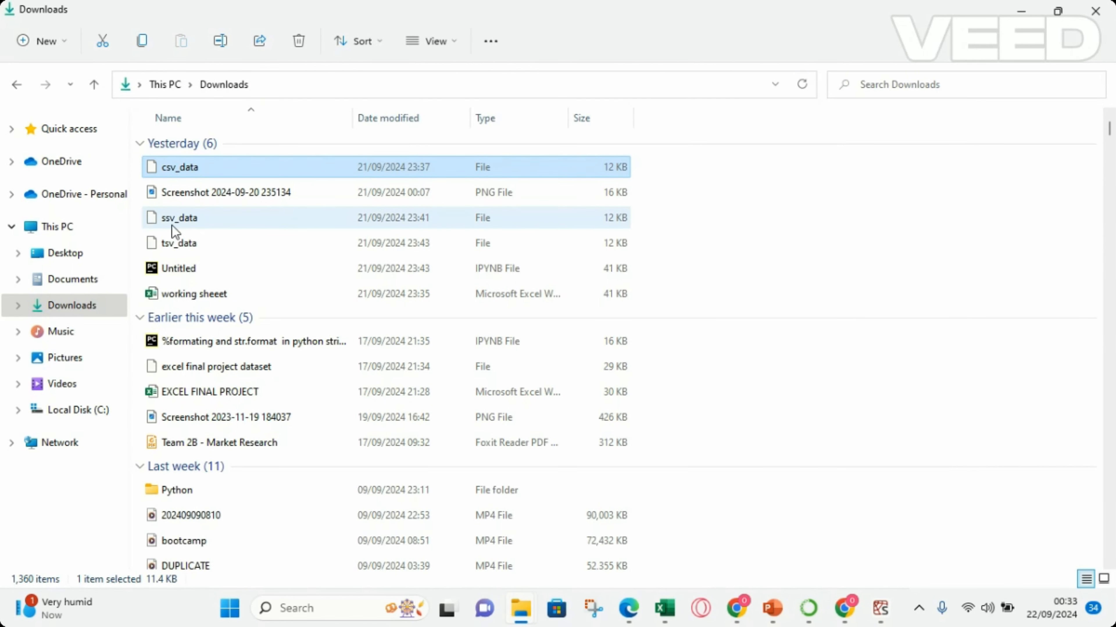
Open ssv_data from Downloads in Notepad to examine its separator, and return to the folder.
double_click(209, 221)
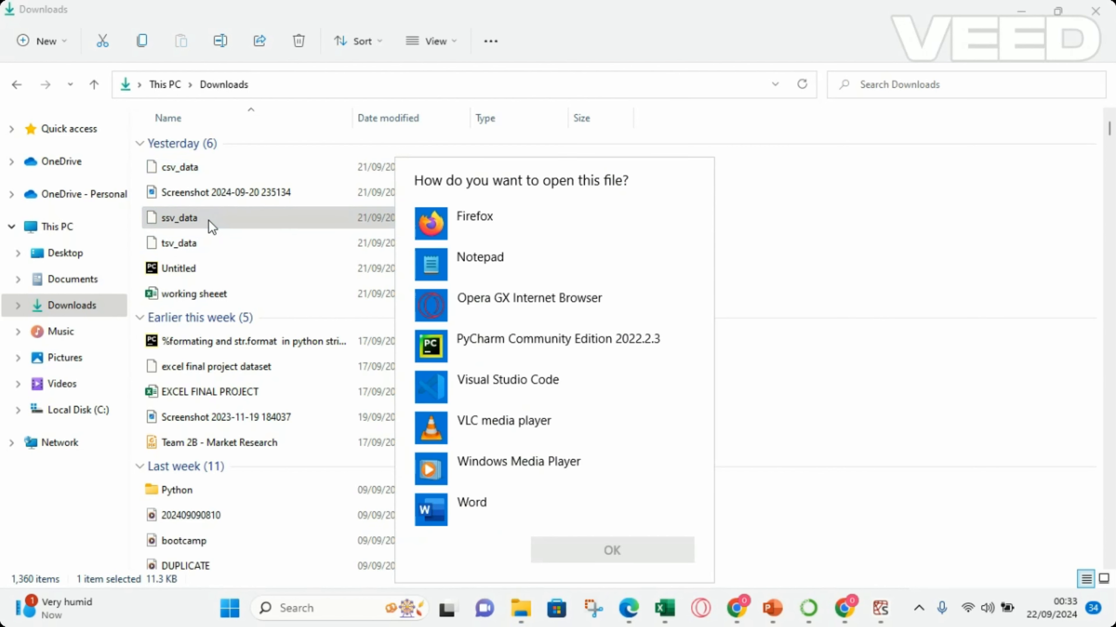
double_click(489, 259)
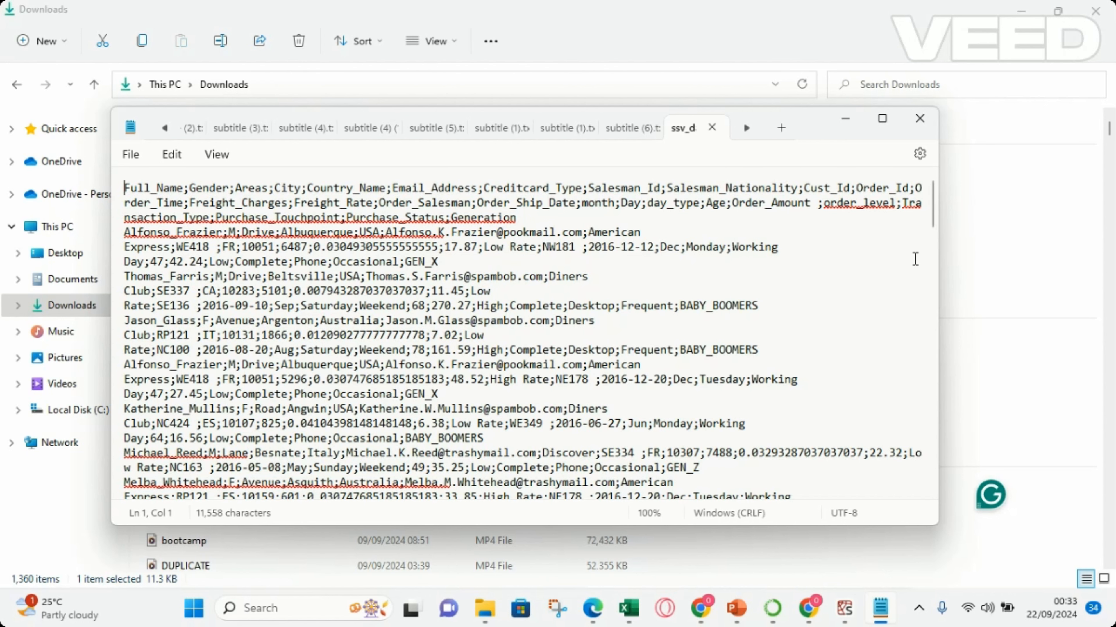
left_click(994, 277)
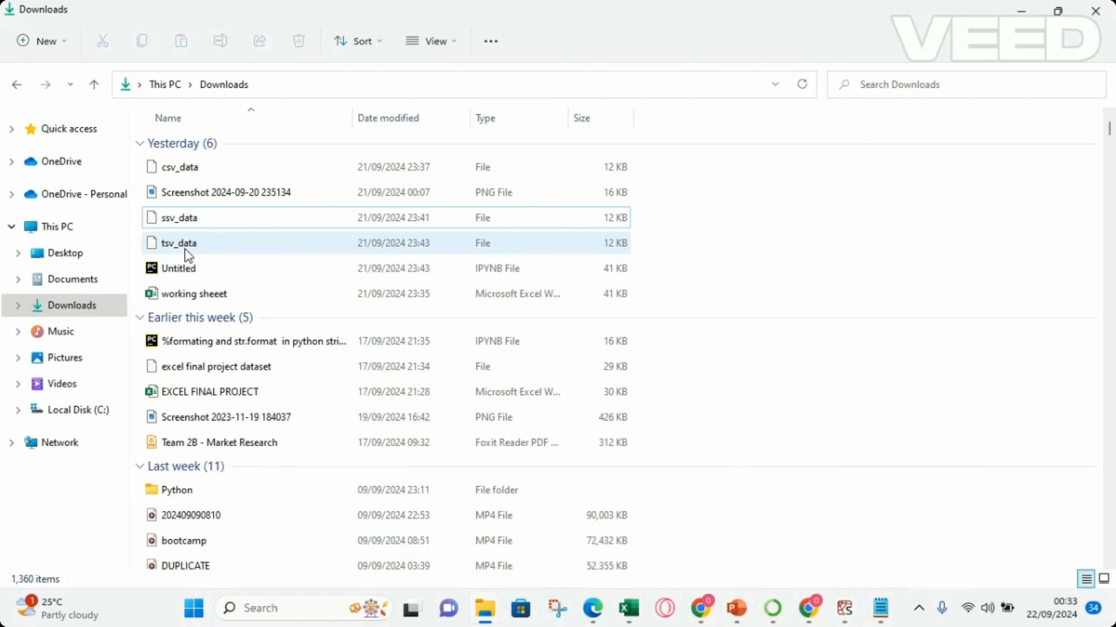
Open tsv_data from Downloads in Notepad to examine how its columns are separated, and close it again.
left_click(174, 244)
double_click(175, 246)
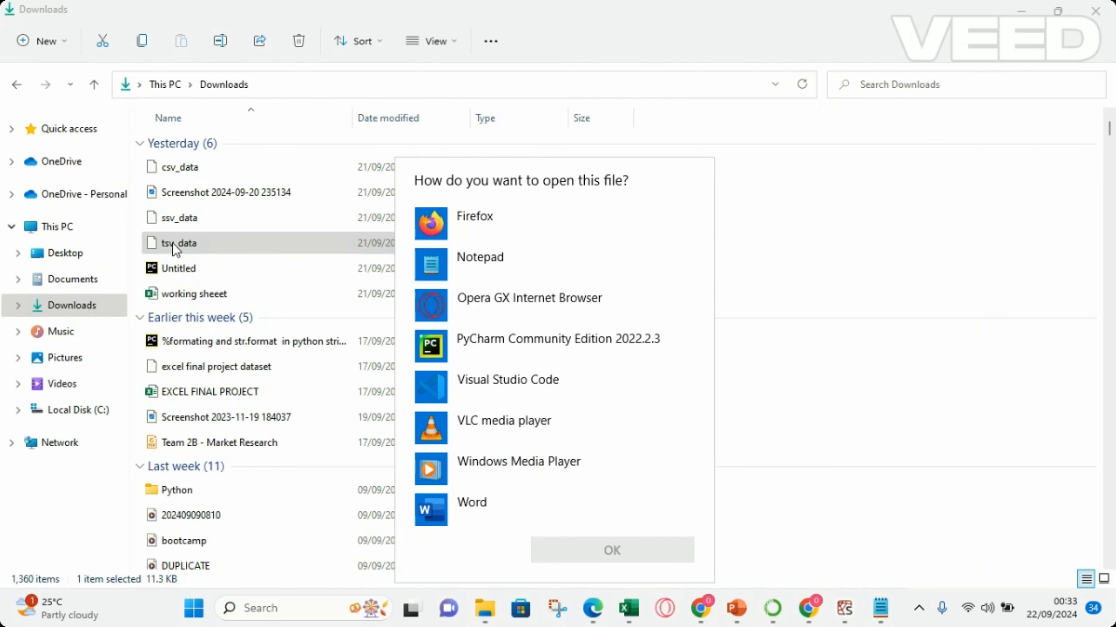
double_click(505, 269)
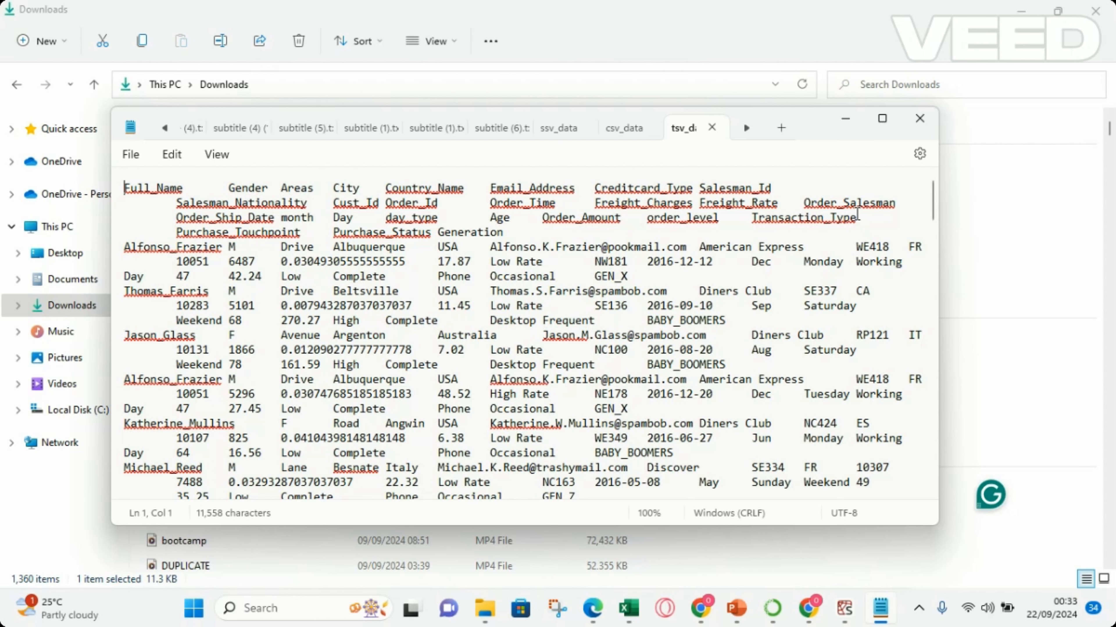
left_click(918, 123)
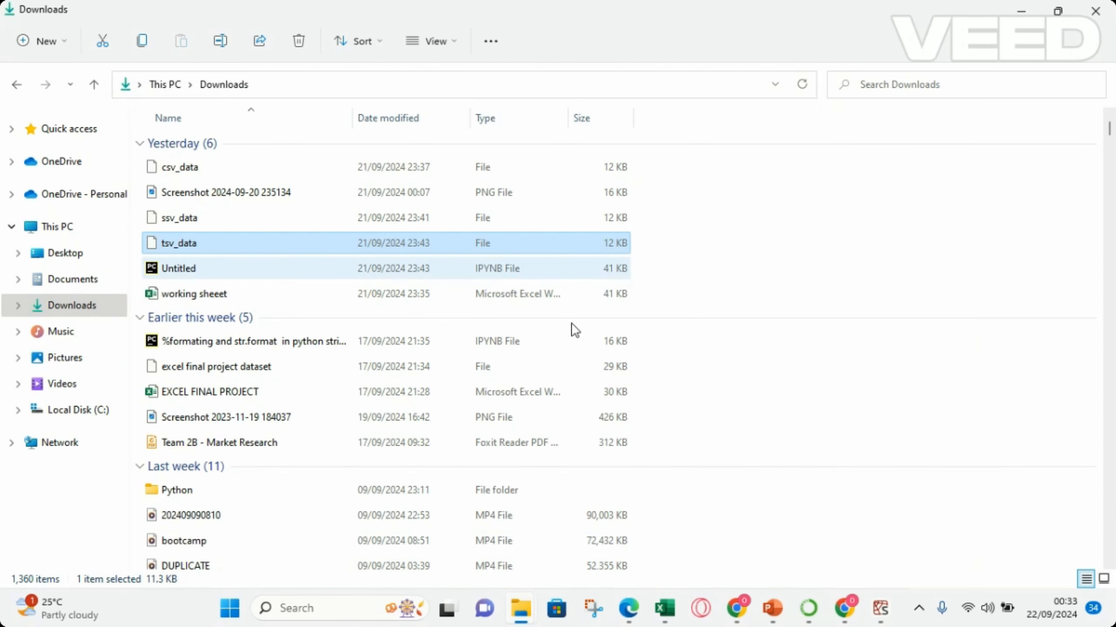
Switch to the blank Book1 workbook in Excel and open csv_data from the Downloads folder as a Text/CSV import.
mouse_move(666, 616)
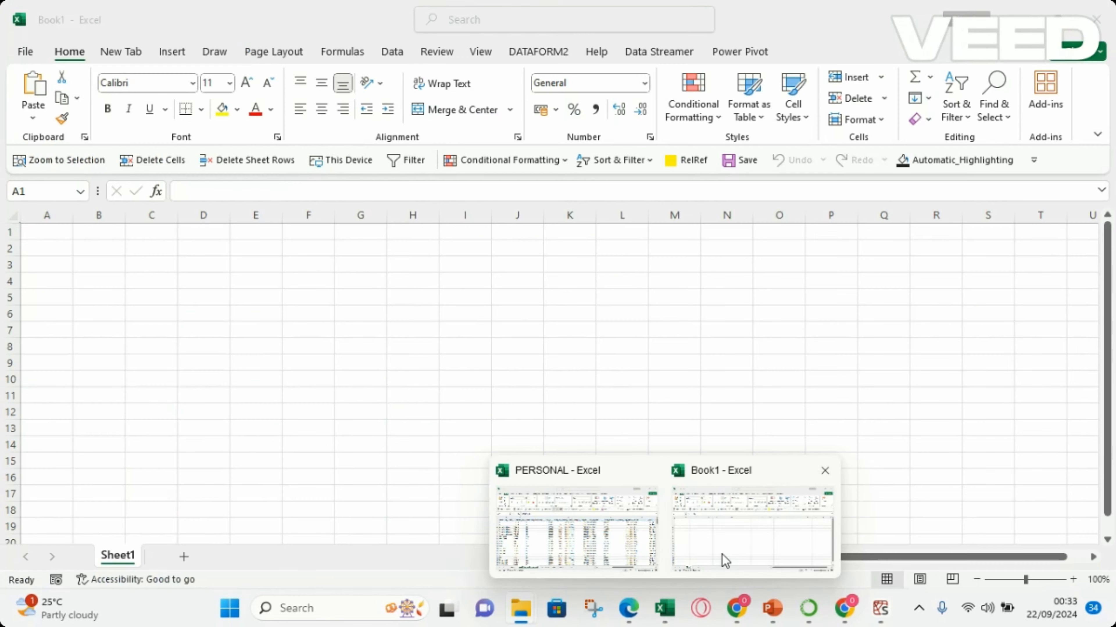
left_click(722, 554)
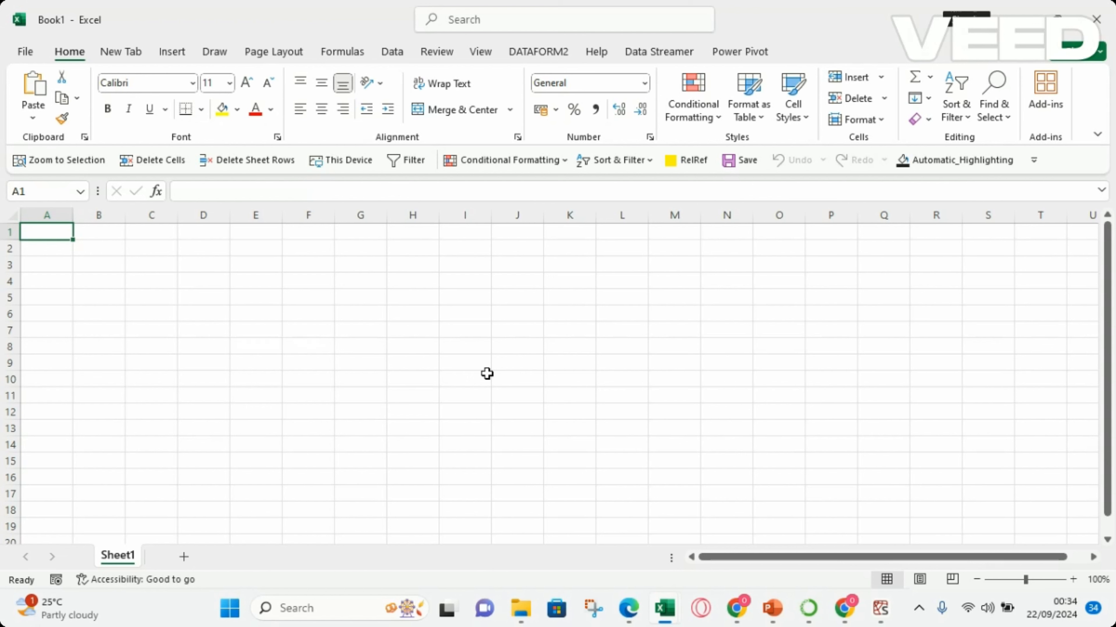
left_click(393, 53)
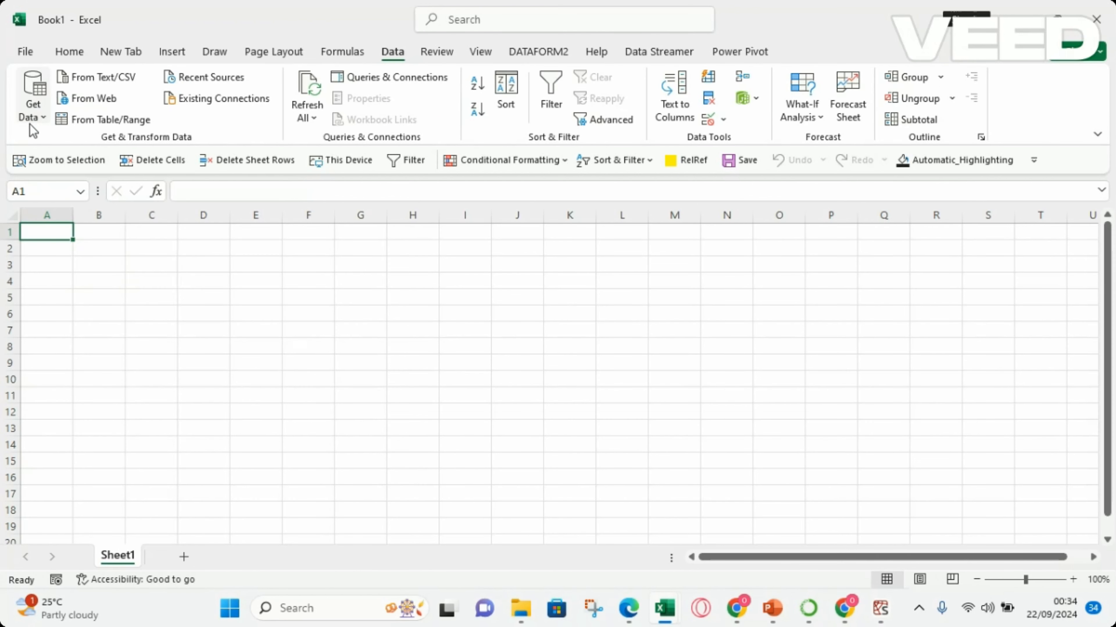
left_click(40, 121)
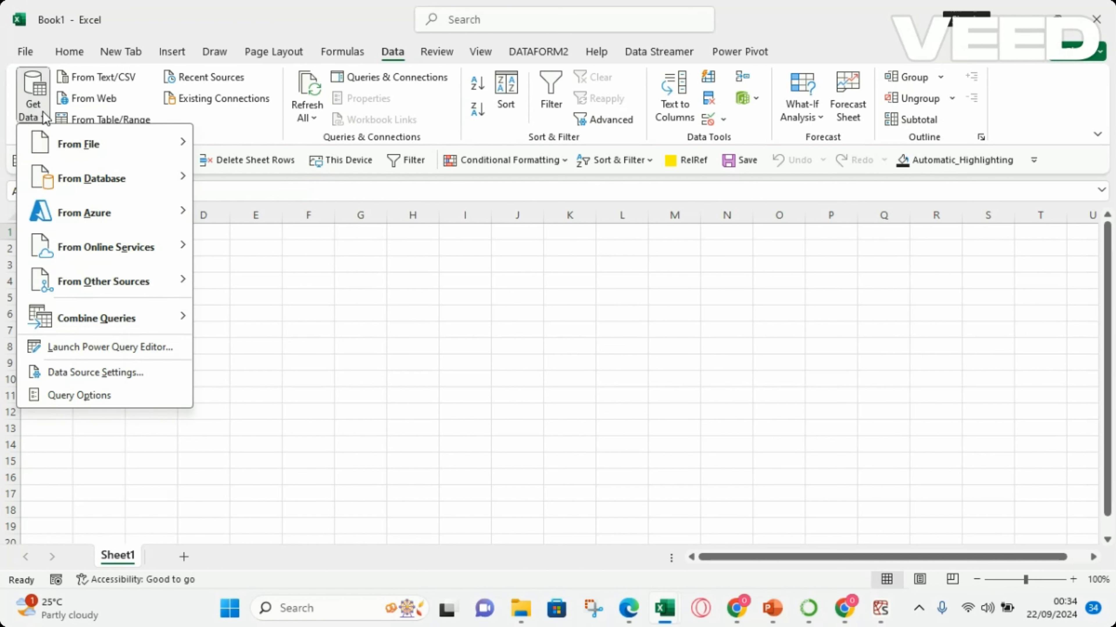
mouse_move(76, 158)
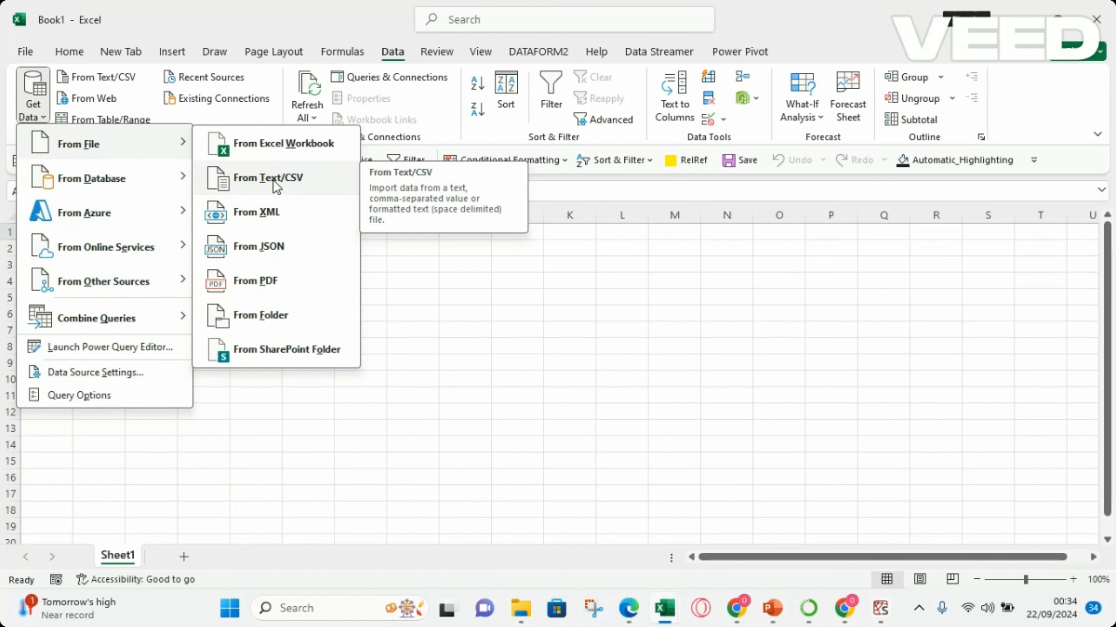
left_click(249, 184)
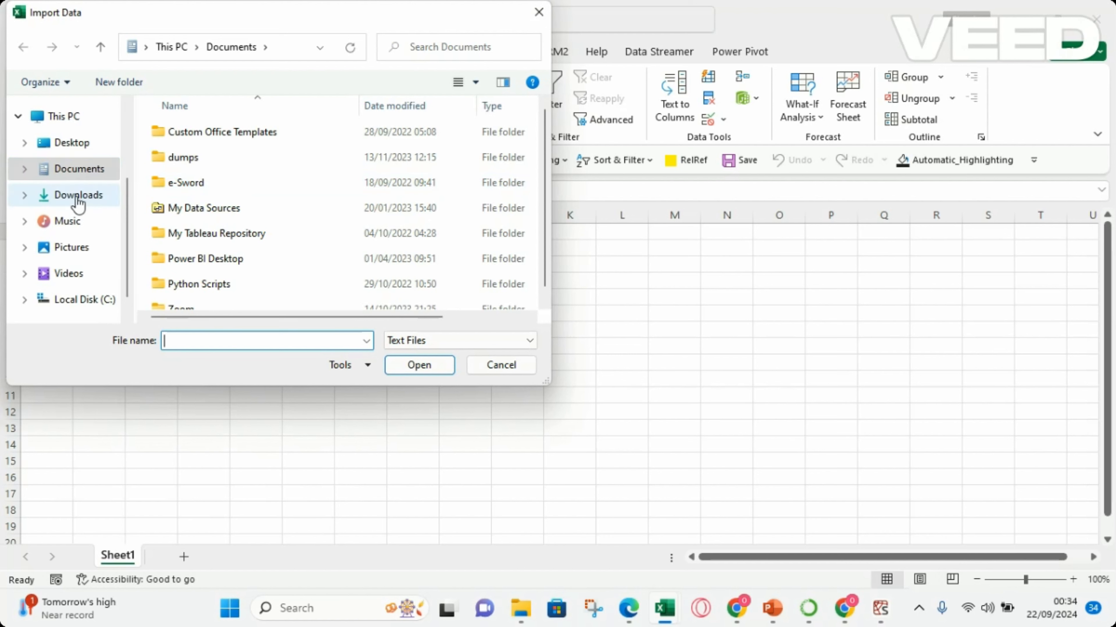
left_click(77, 198)
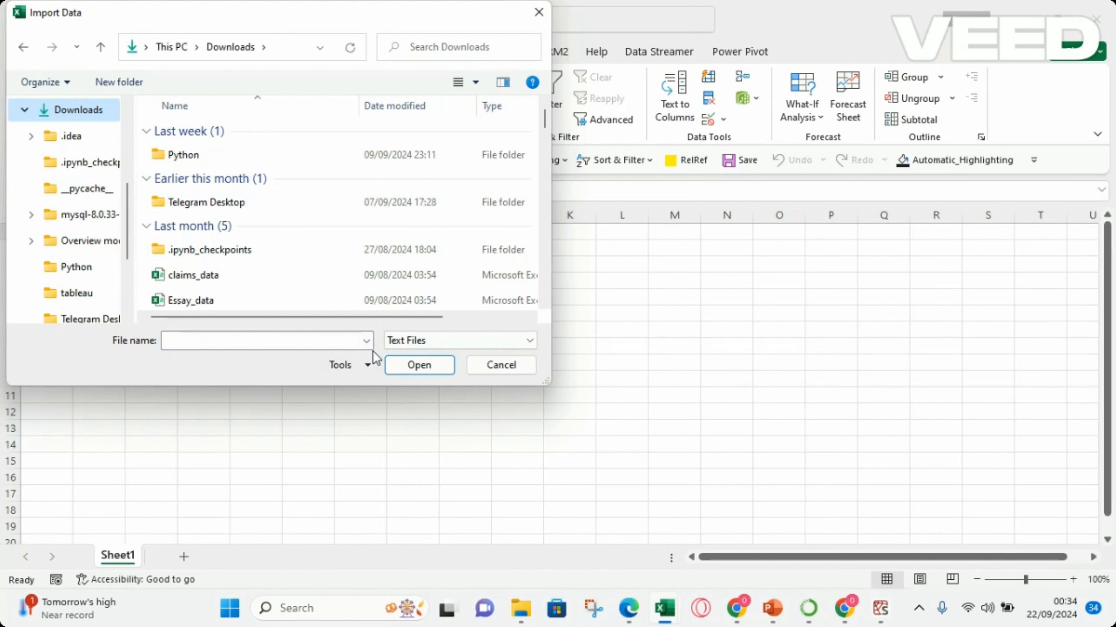
left_click(222, 340)
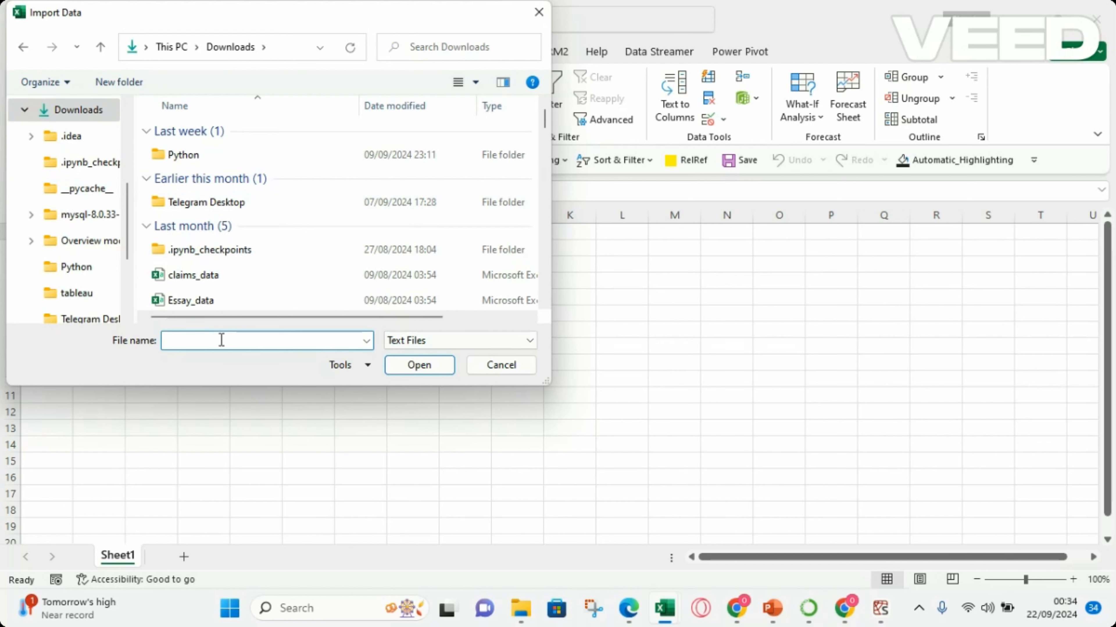
type("cs")
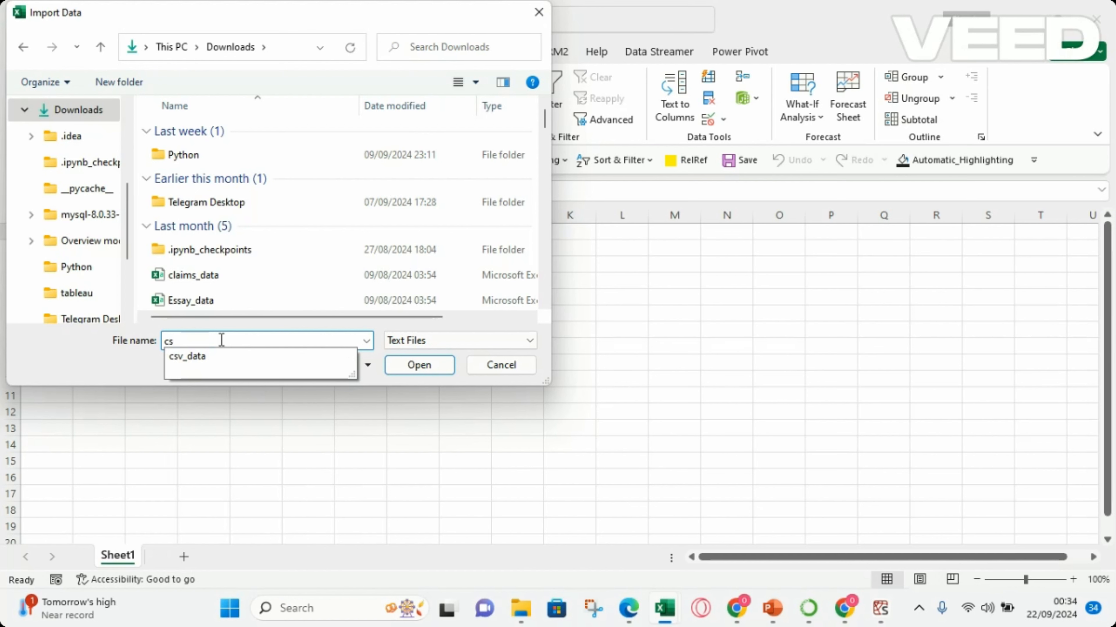
left_click(194, 357)
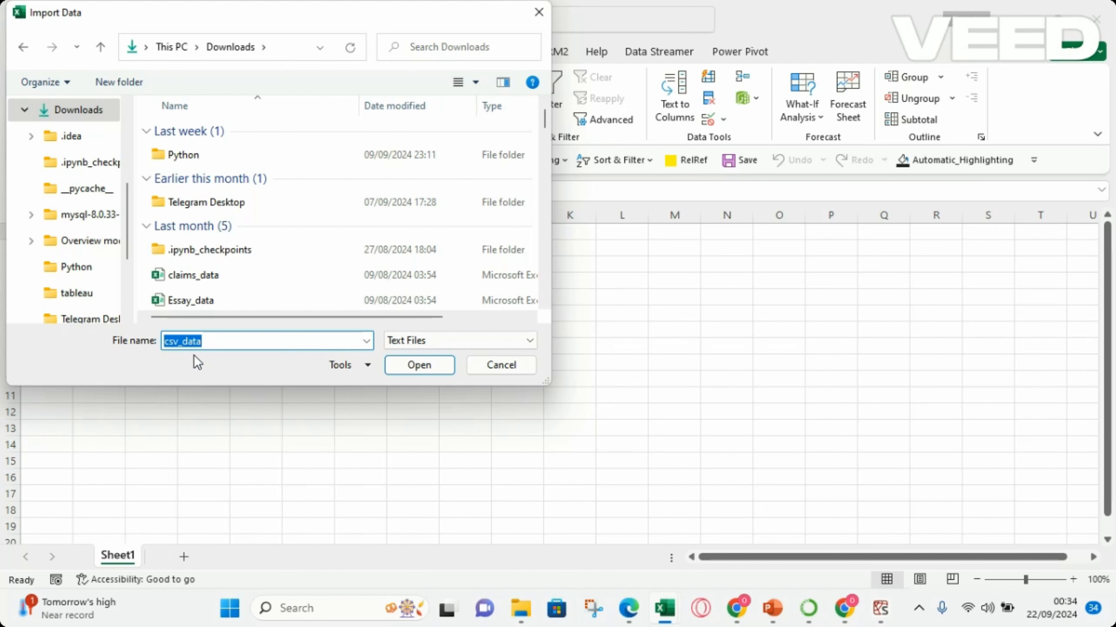
left_click(421, 368)
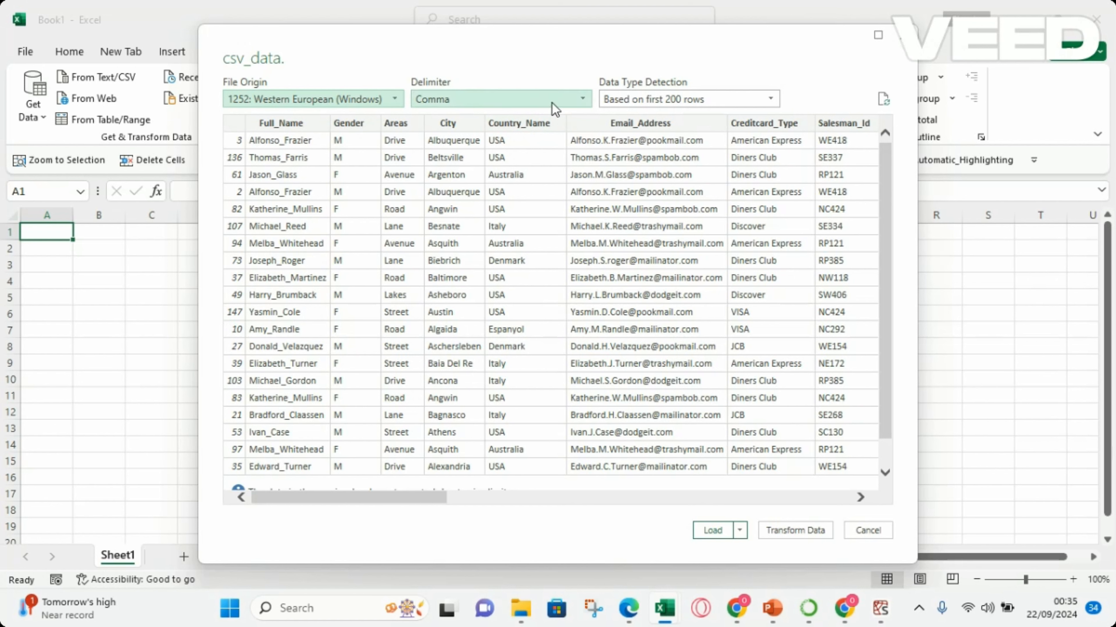
Review the delimiter choices, keep Comma, load csv_data into the workbook, and dismiss the Queries & Connections display.
left_click(583, 102)
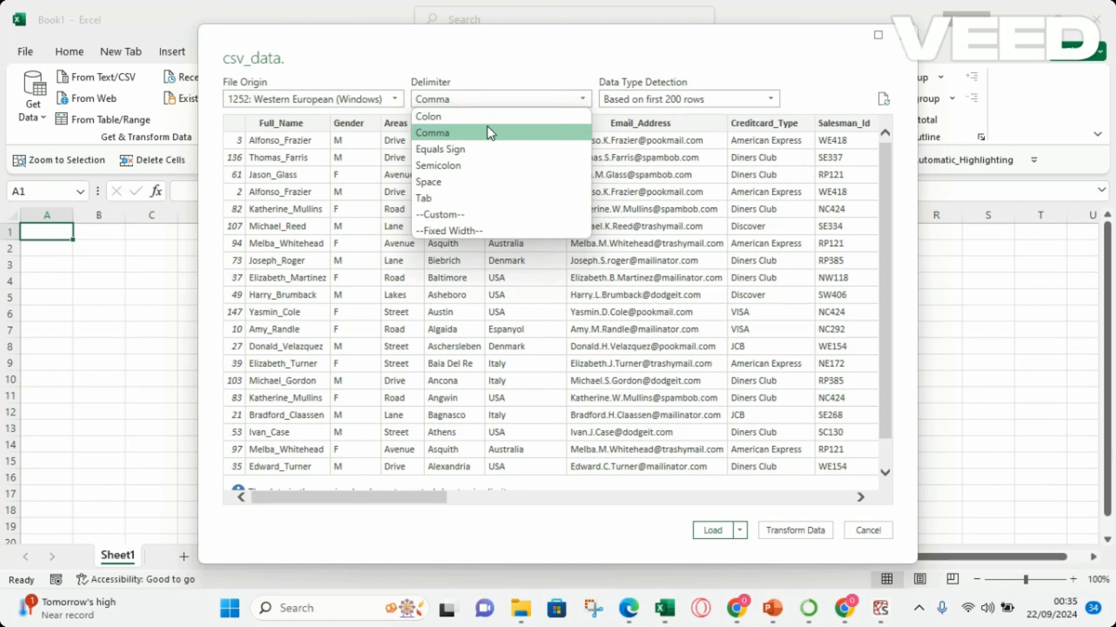
left_click(525, 98)
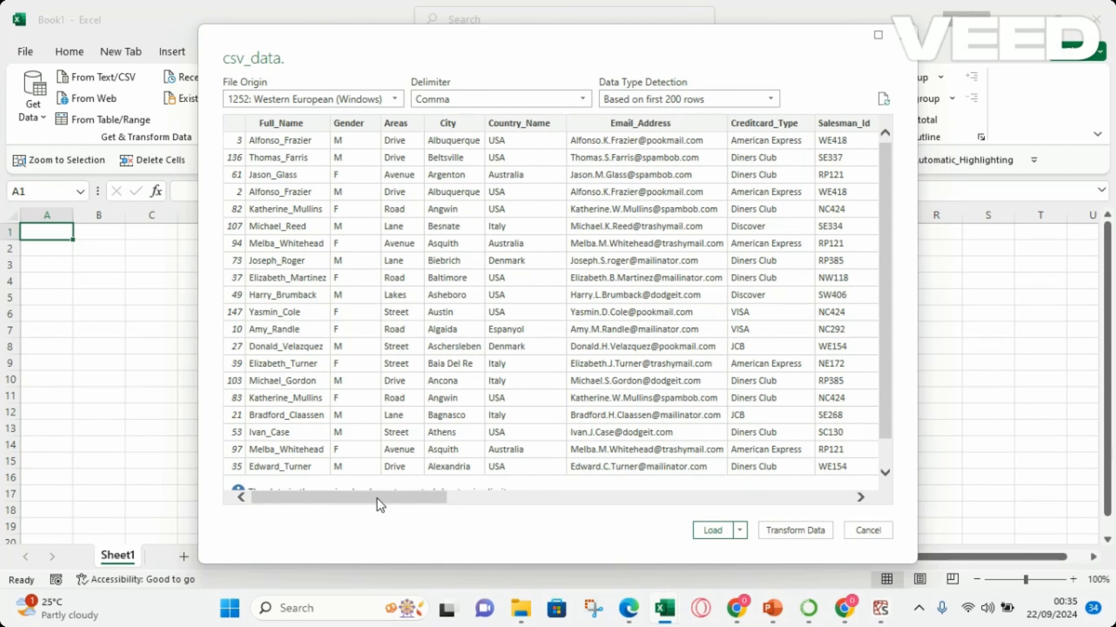
left_click_drag(379, 498, 341, 473)
left_click(713, 530)
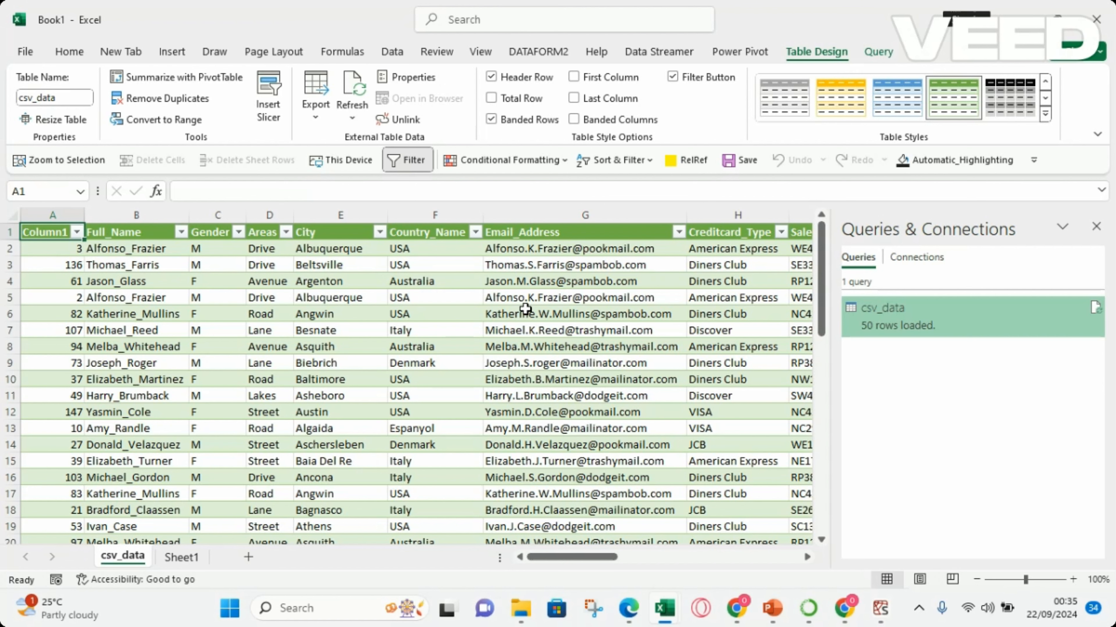
left_click(1098, 228)
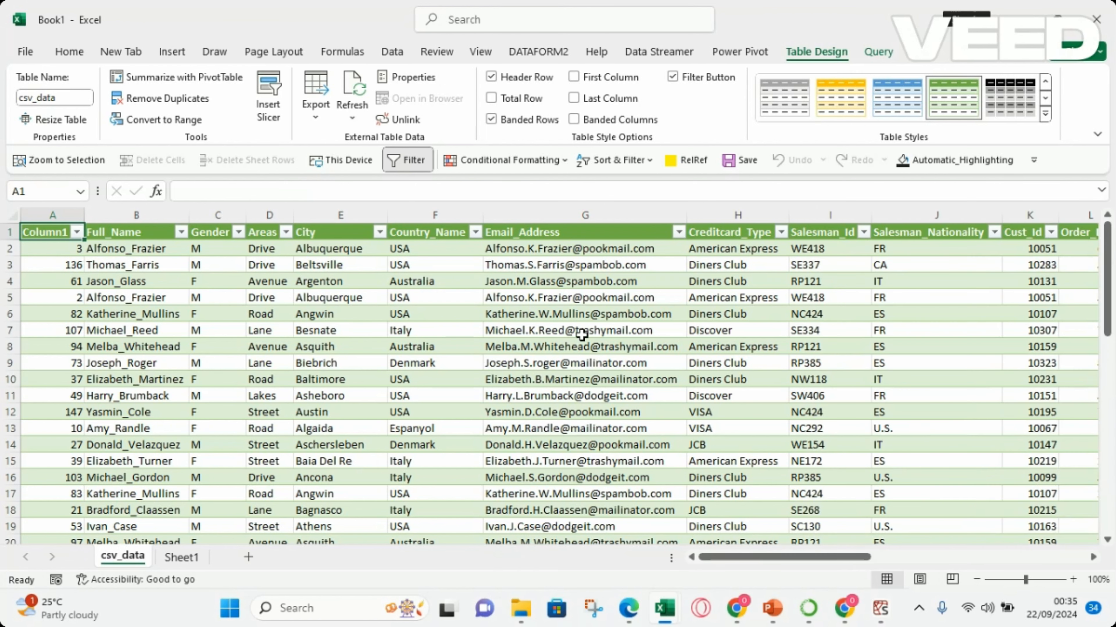
Convert the imported csv_data table to a normal range, removing its query definition.
left_click(366, 327)
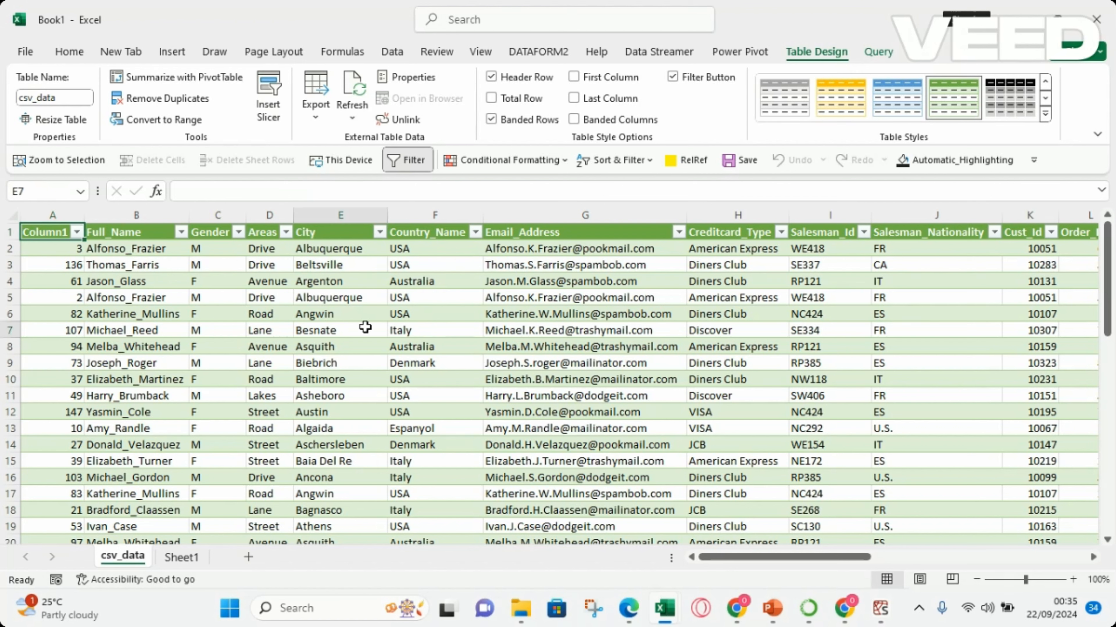
left_click(574, 337)
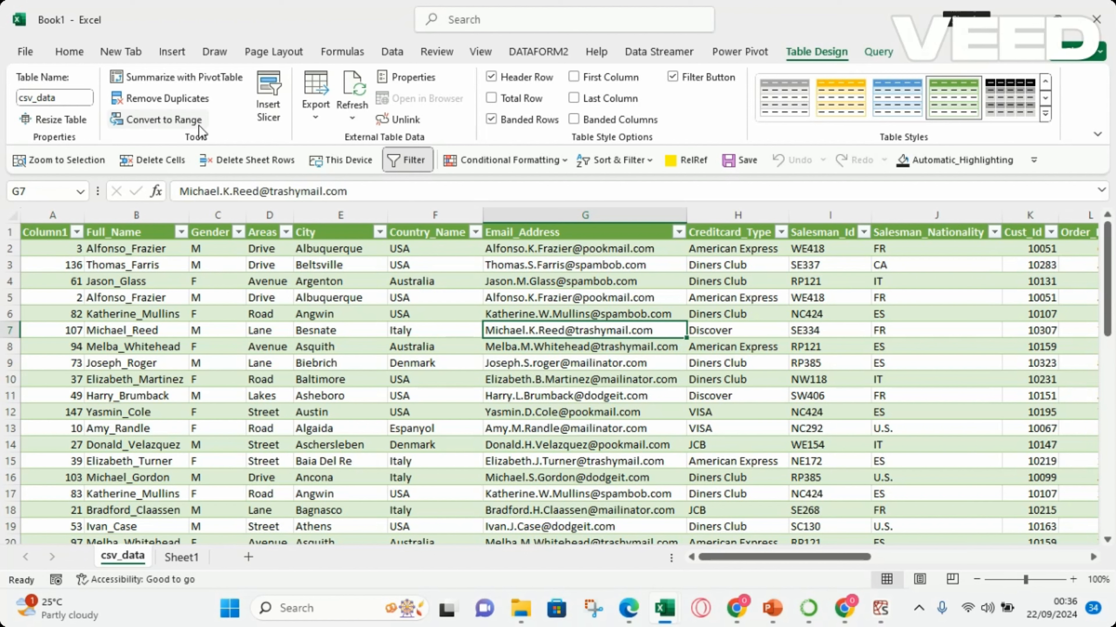
left_click(154, 123)
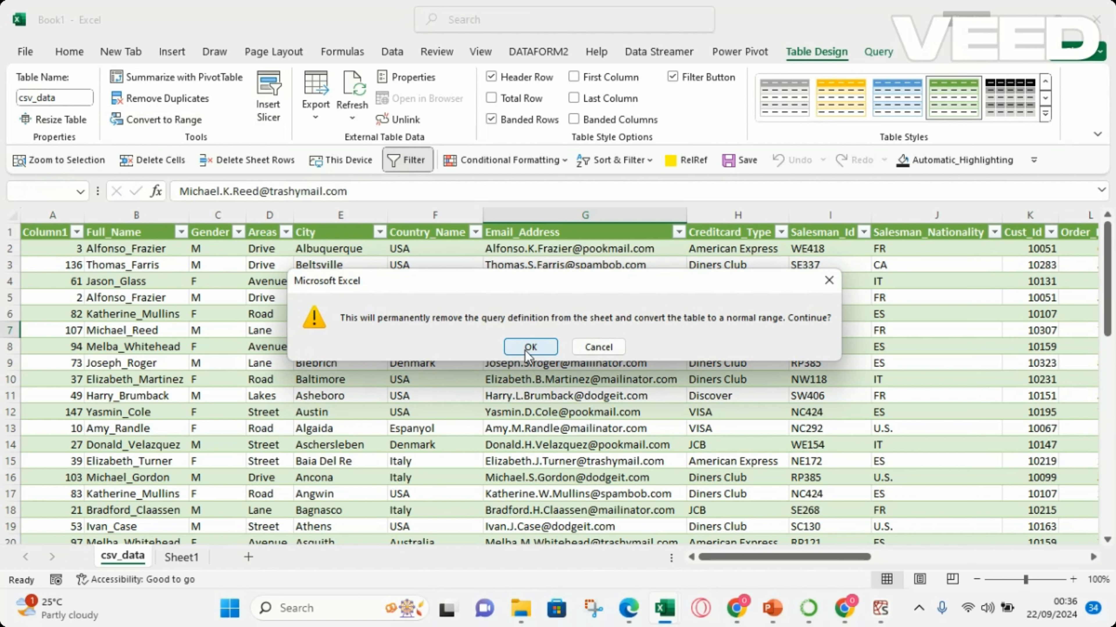
left_click(530, 348)
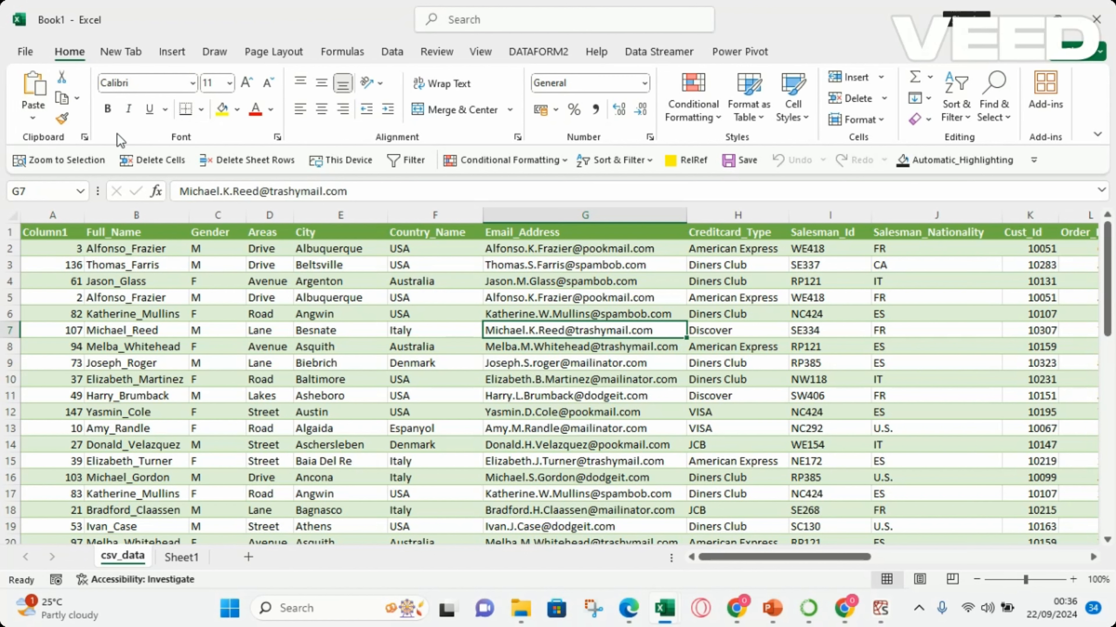
Remove the green header and banded formatting from the entire csv_data sheet by applying a plain cell style.
left_click(13, 215)
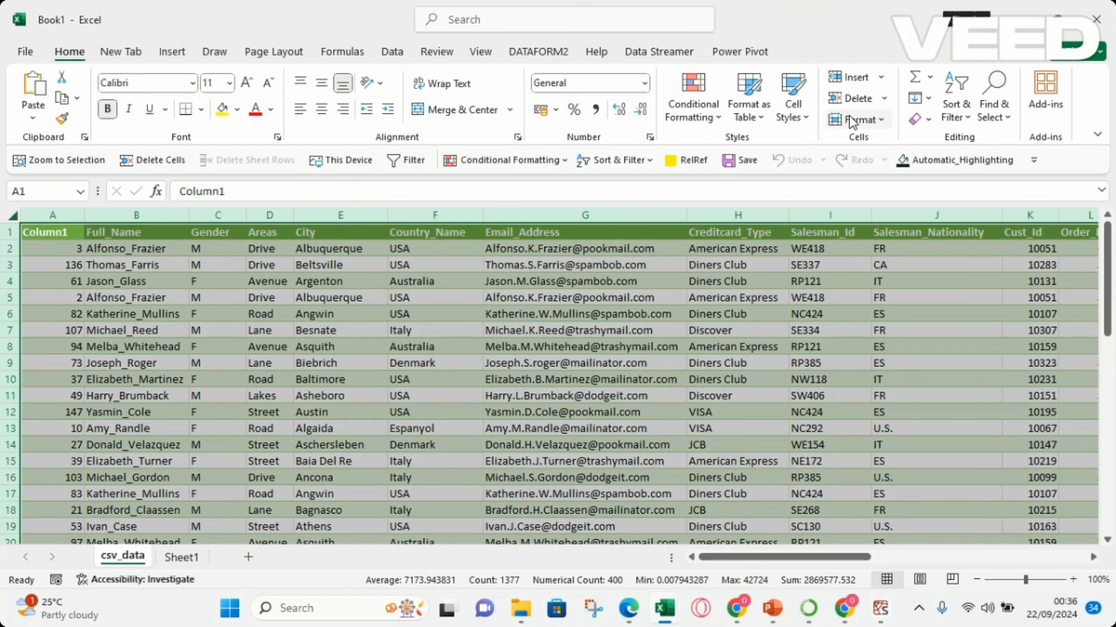
left_click(799, 116)
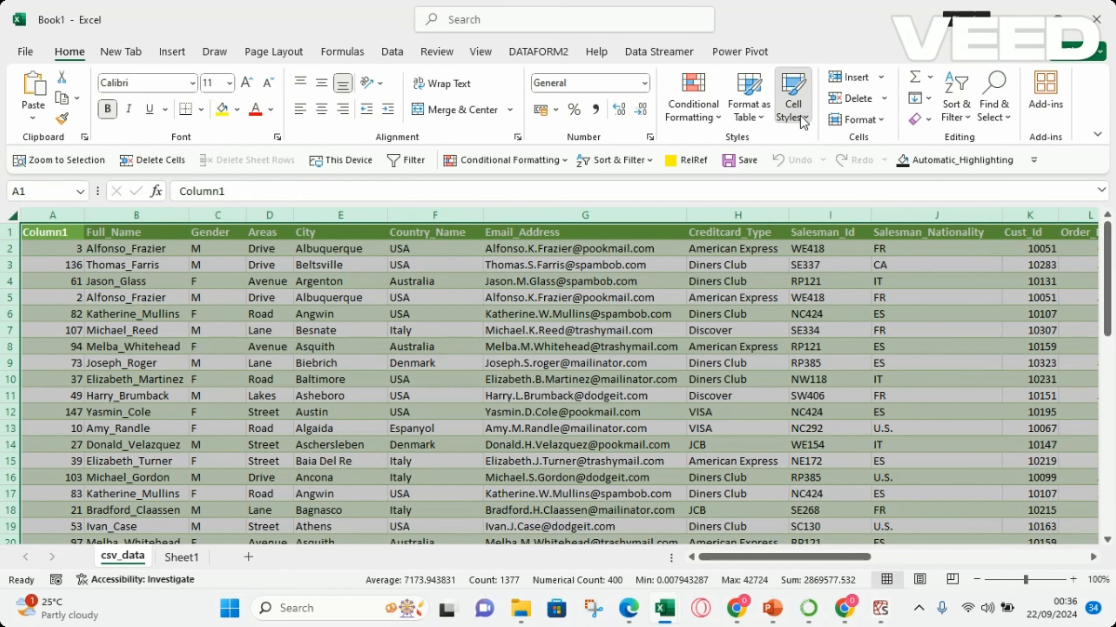
left_click(610, 158)
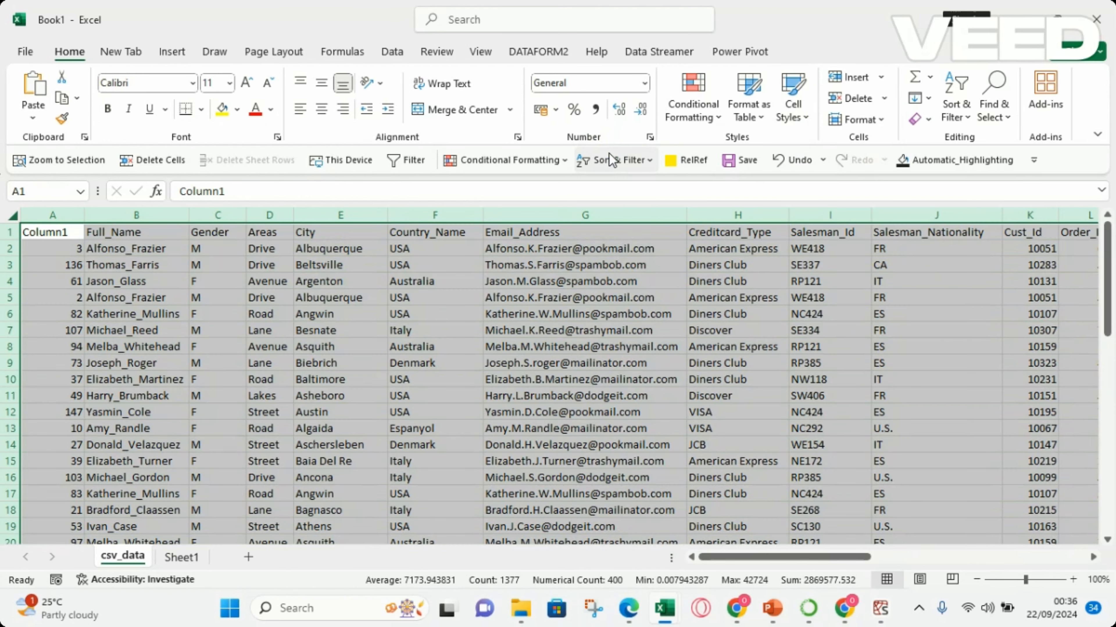
left_click(478, 314)
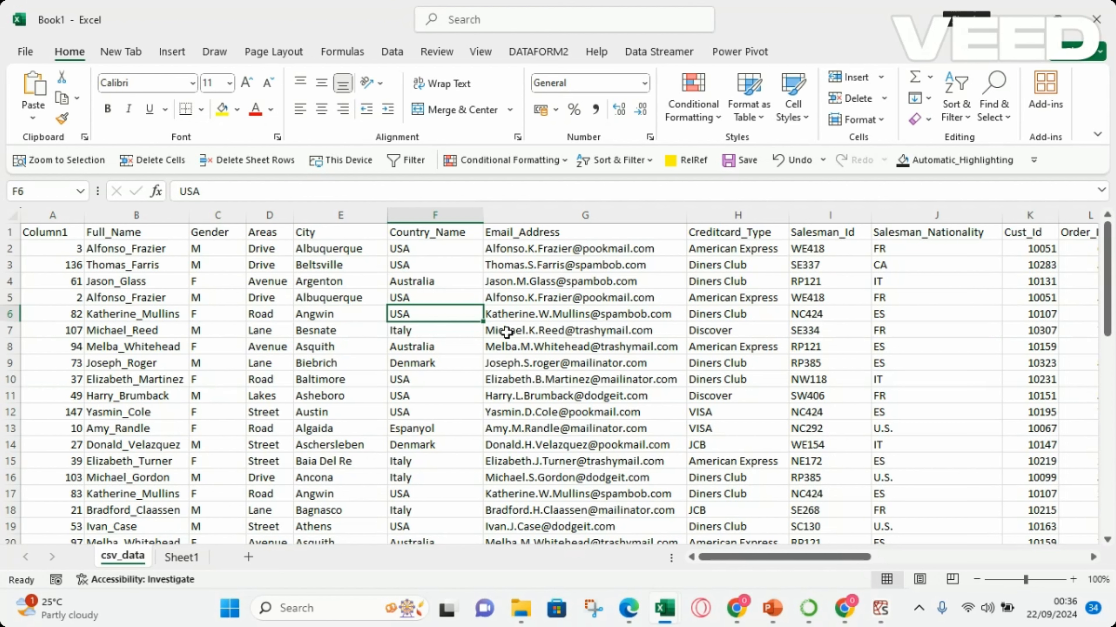
From the empty Sheet1, open ssv_data from the Downloads folder as a Text/CSV import.
left_click(182, 557)
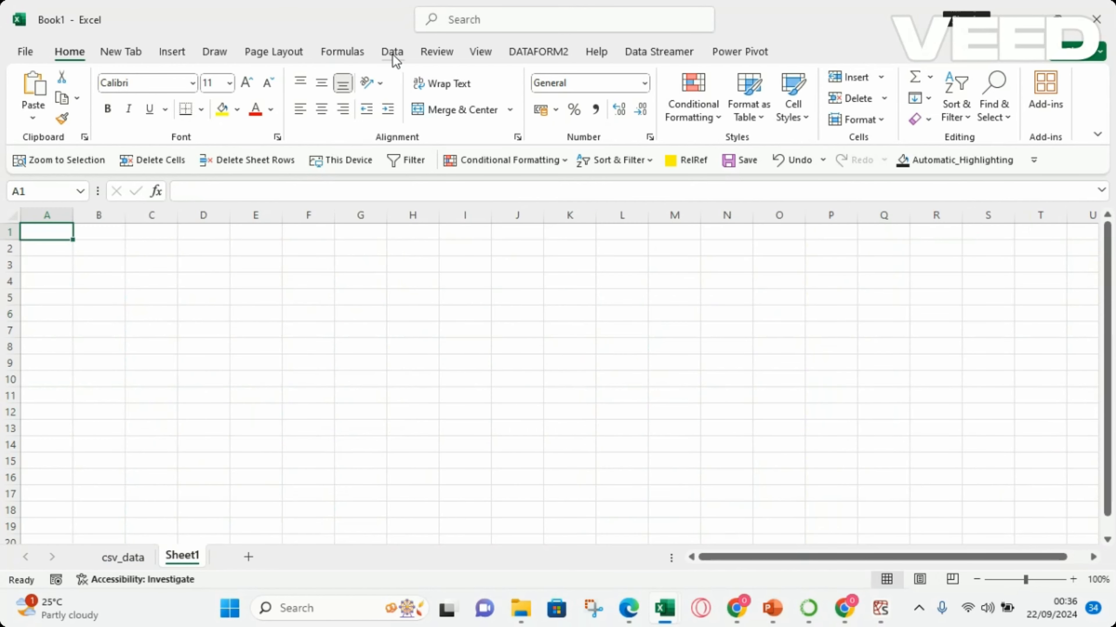
left_click(392, 53)
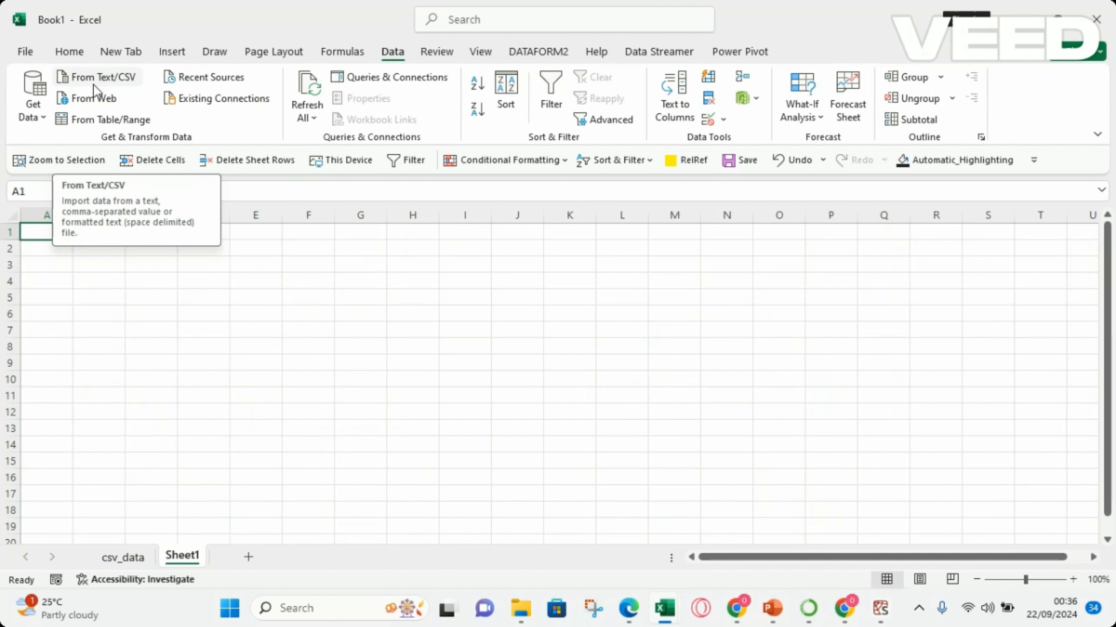
left_click(119, 81)
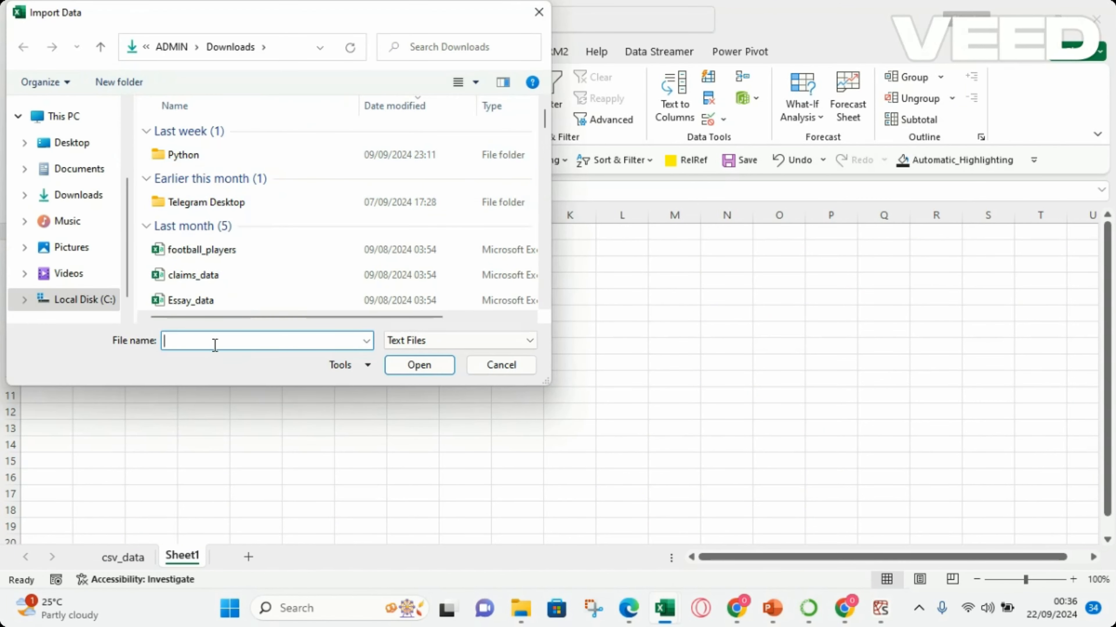
type("s")
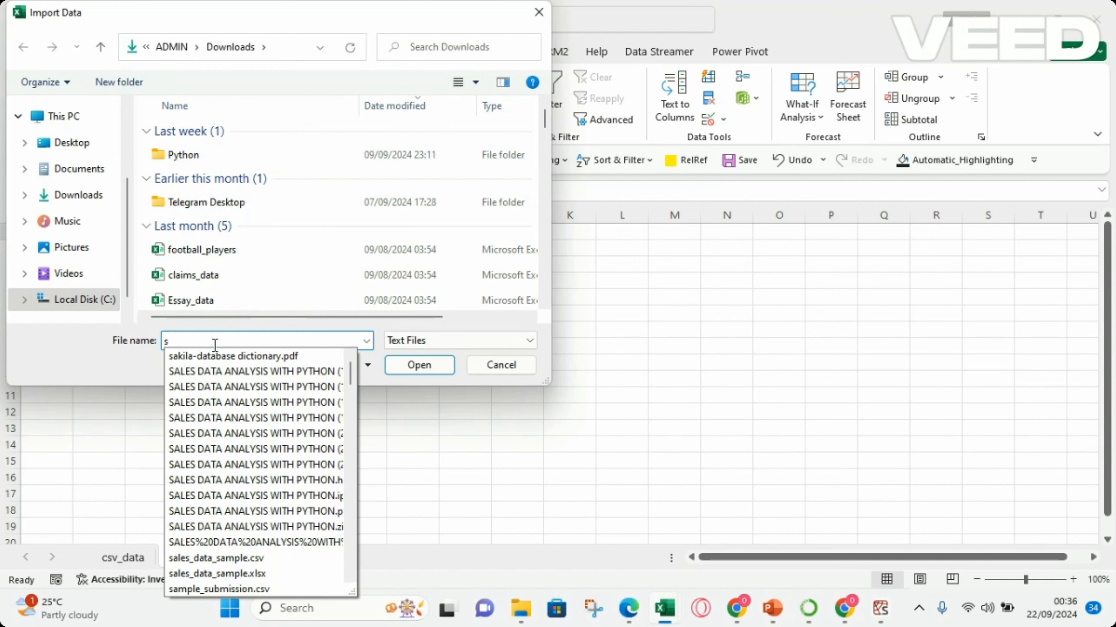
type("s")
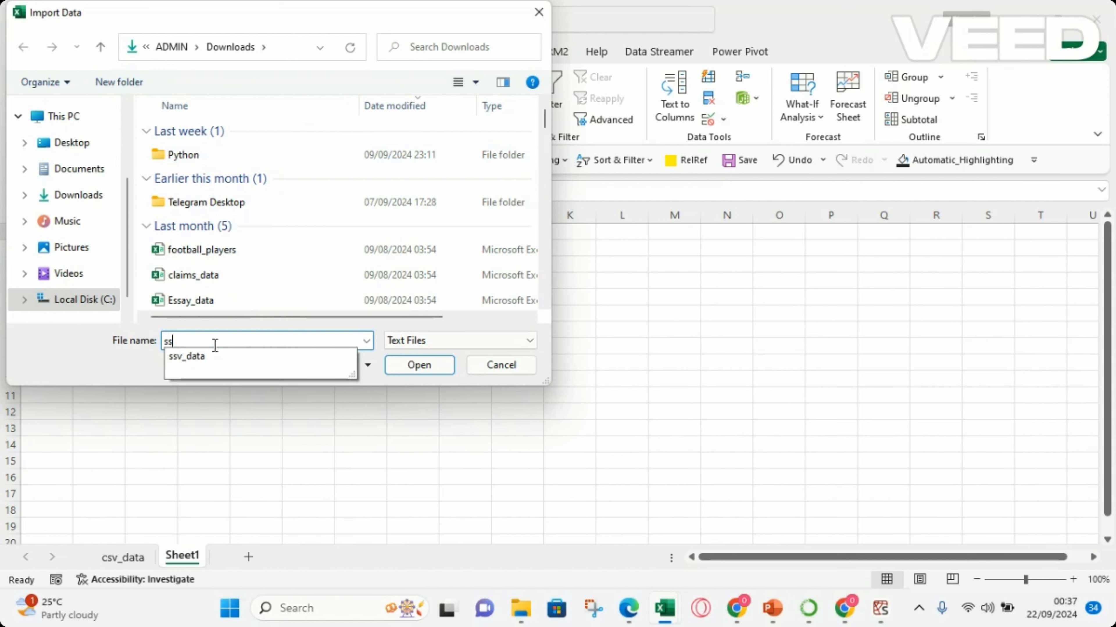
left_click(185, 356)
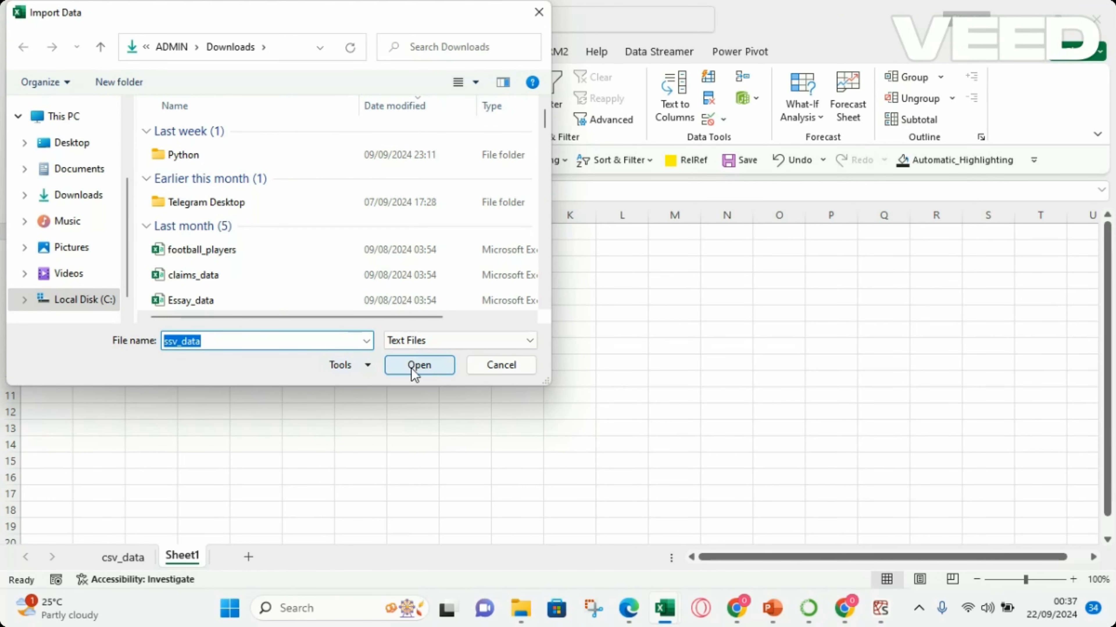
left_click(403, 373)
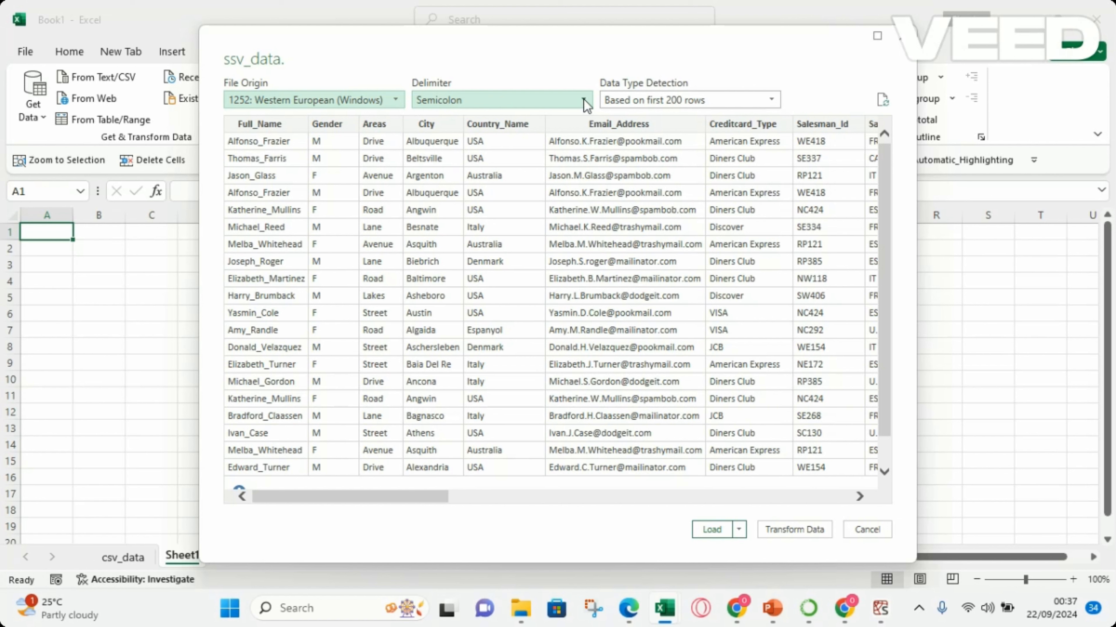
Review the delimiter choices, keep Semicolon, load ssv_data into the workbook, and dismiss the Queries & Connections display.
left_click(555, 101)
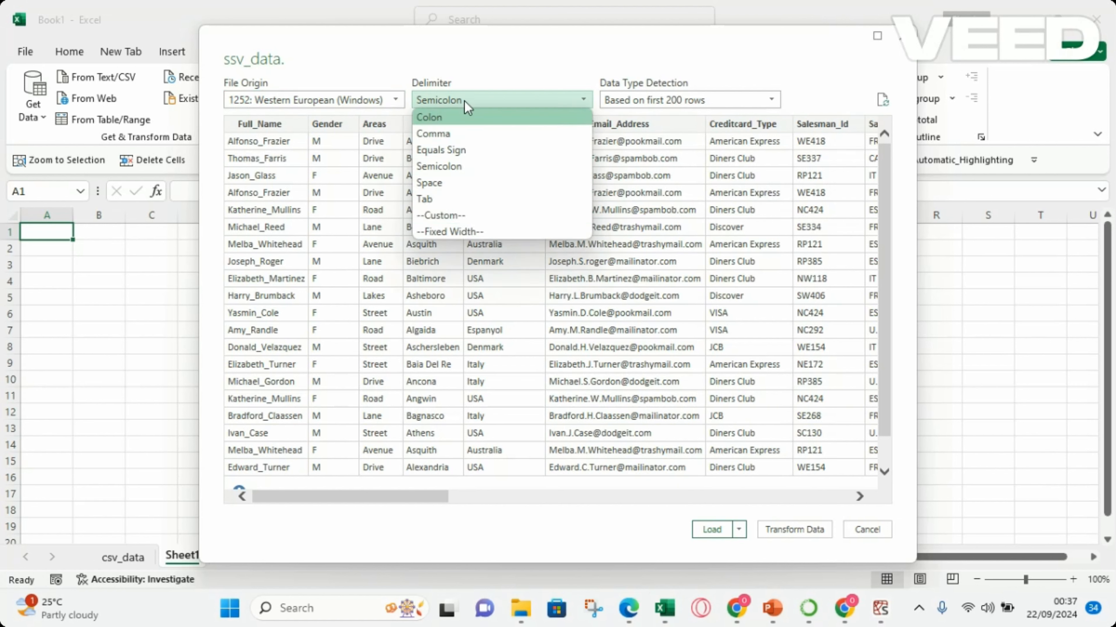
left_click(463, 169)
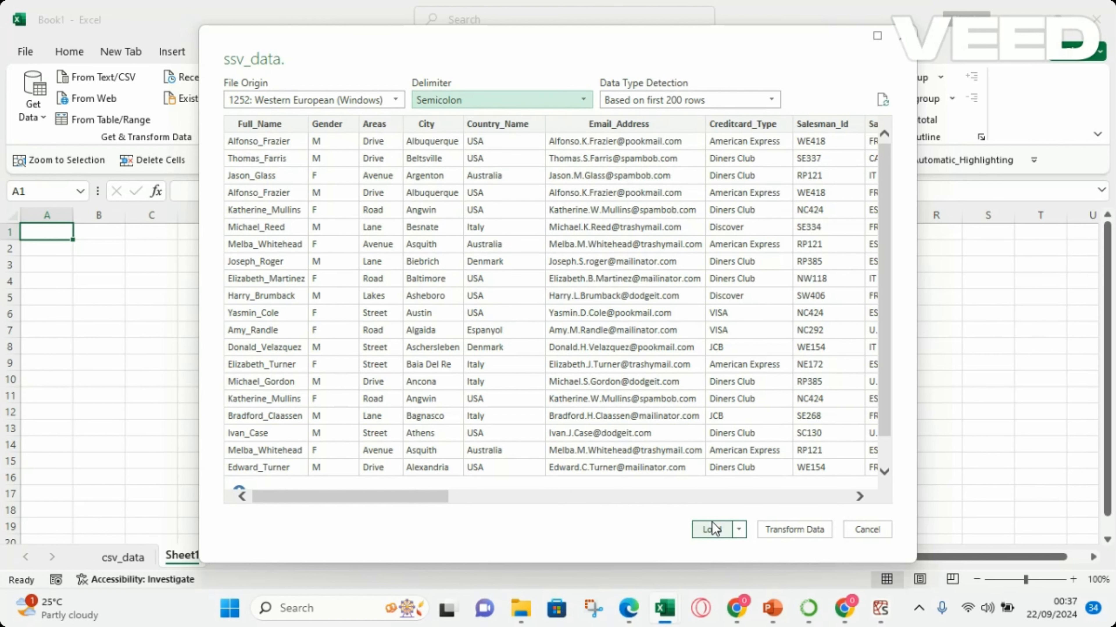
left_click(711, 530)
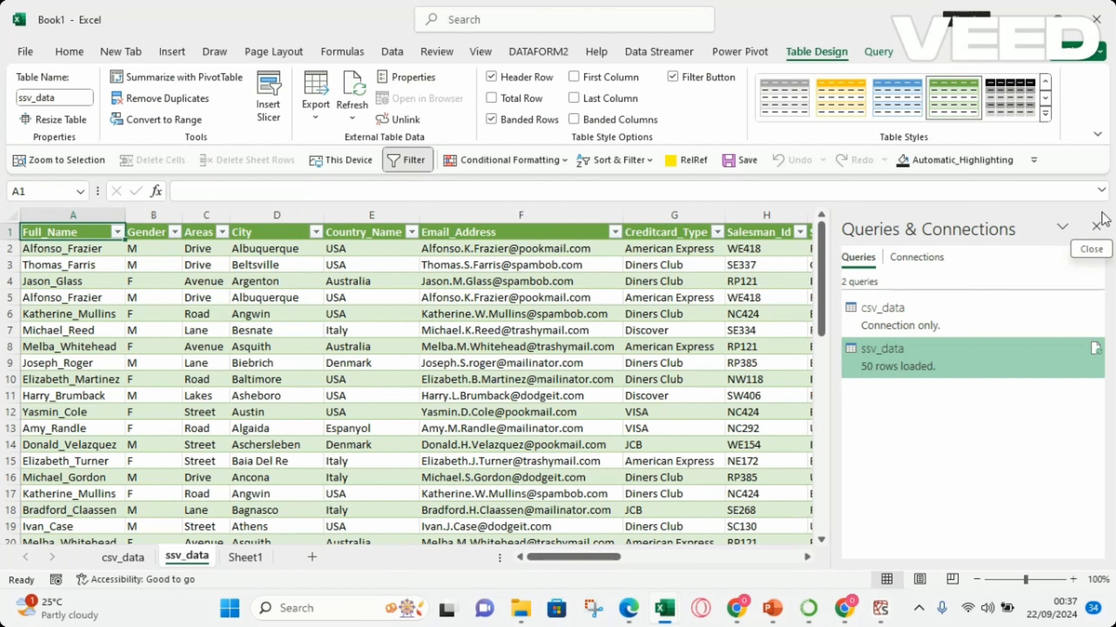
left_click(1096, 227)
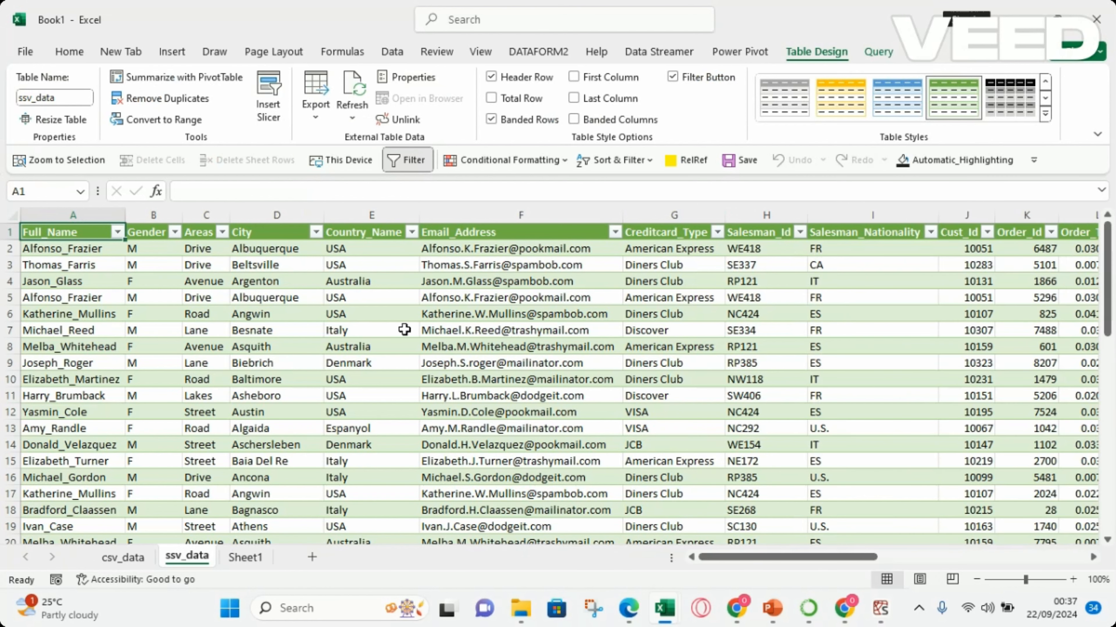
left_click(544, 331)
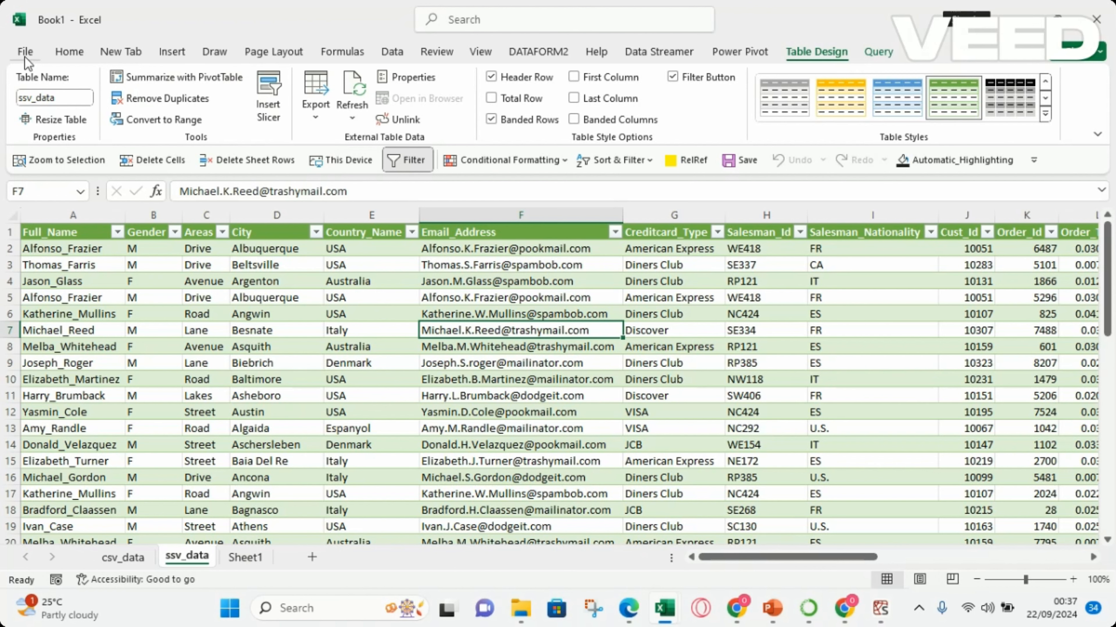
Return to the empty Sheet1 and open tsv_data from the Downloads folder as a Text/CSV file import.
left_click(242, 563)
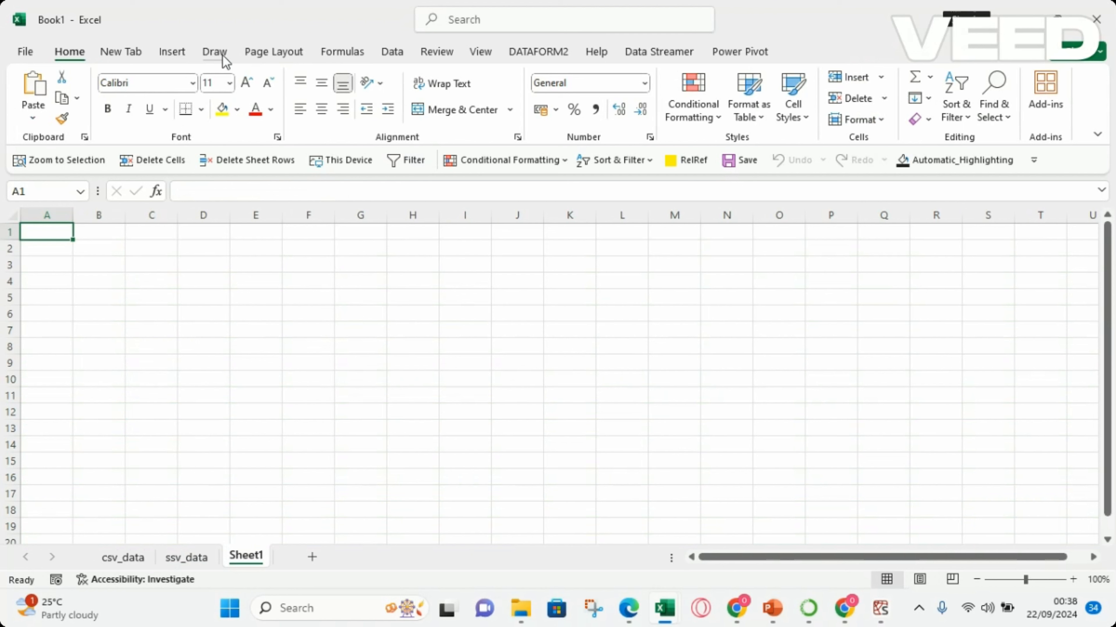
left_click(391, 54)
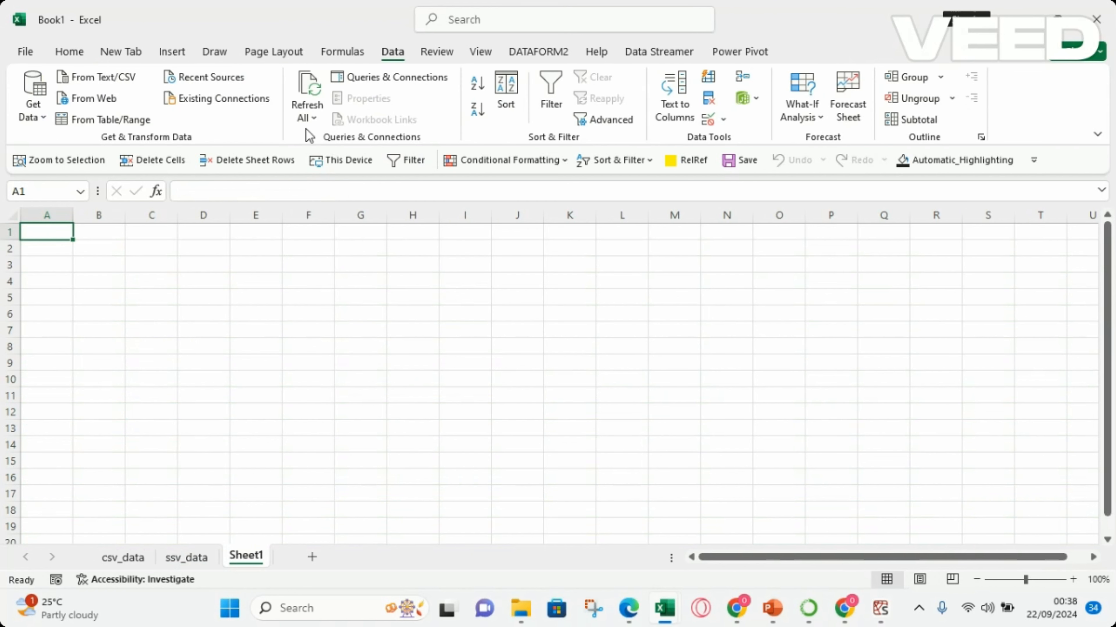
left_click(39, 112)
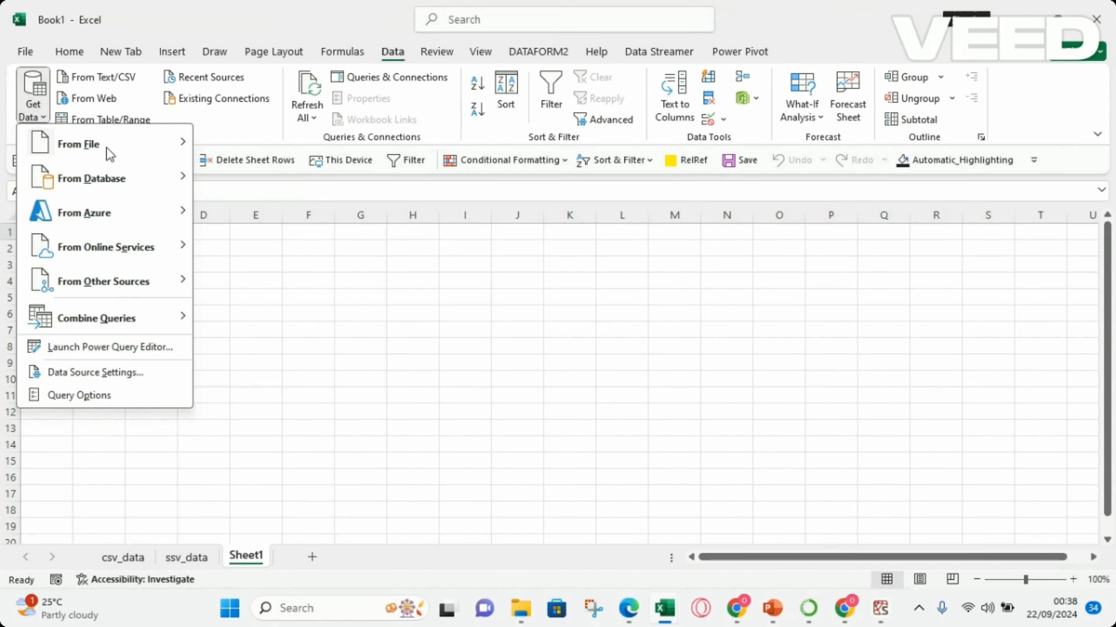
mouse_move(86, 155)
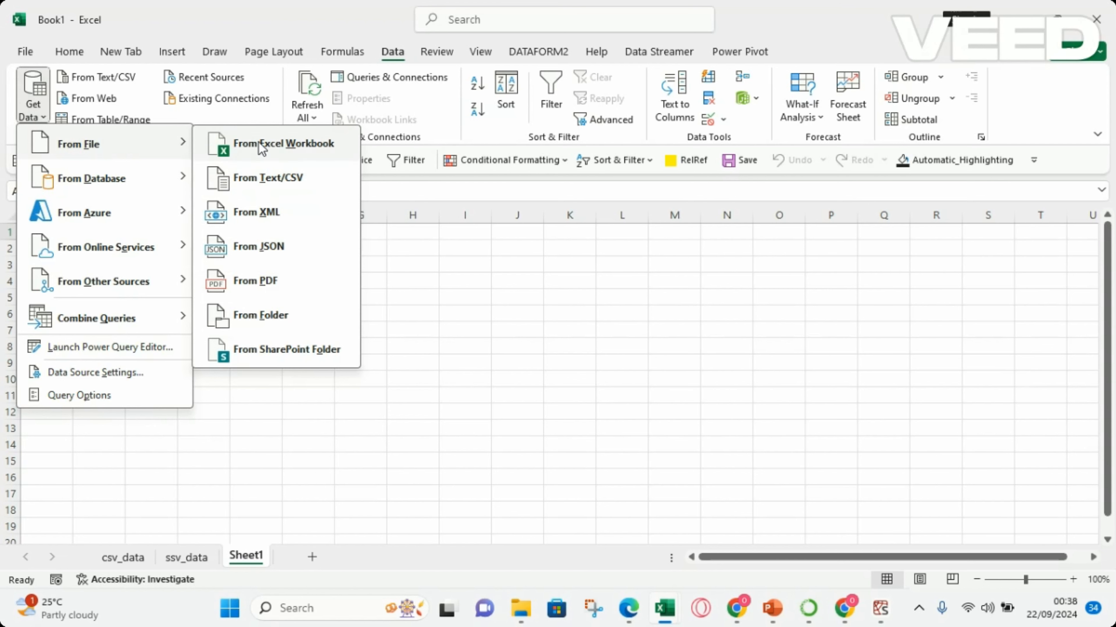
left_click(265, 180)
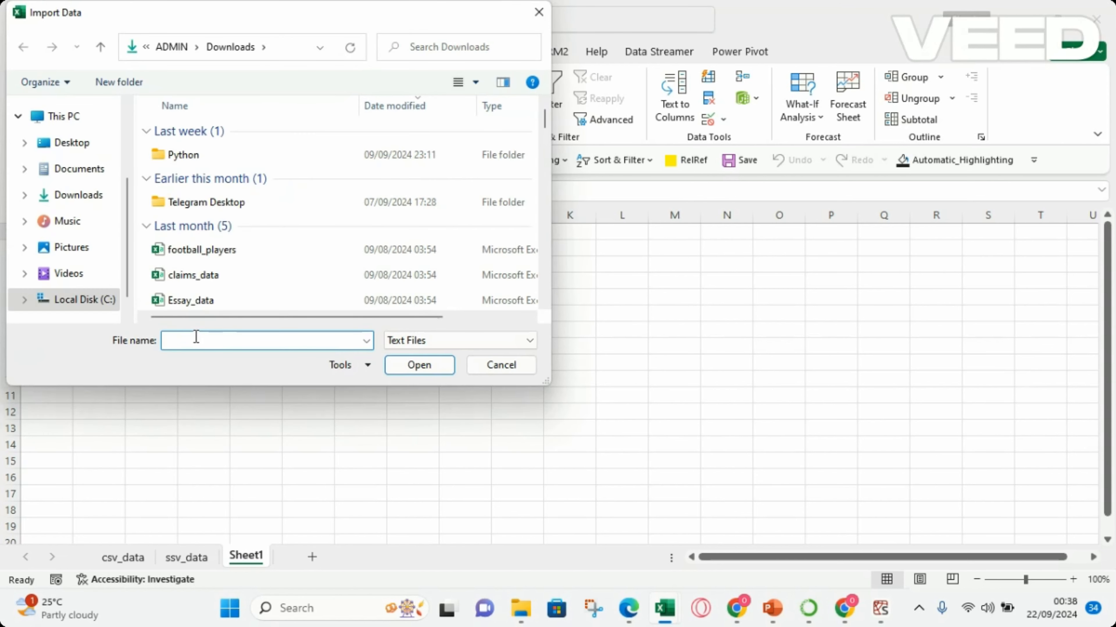
type("t")
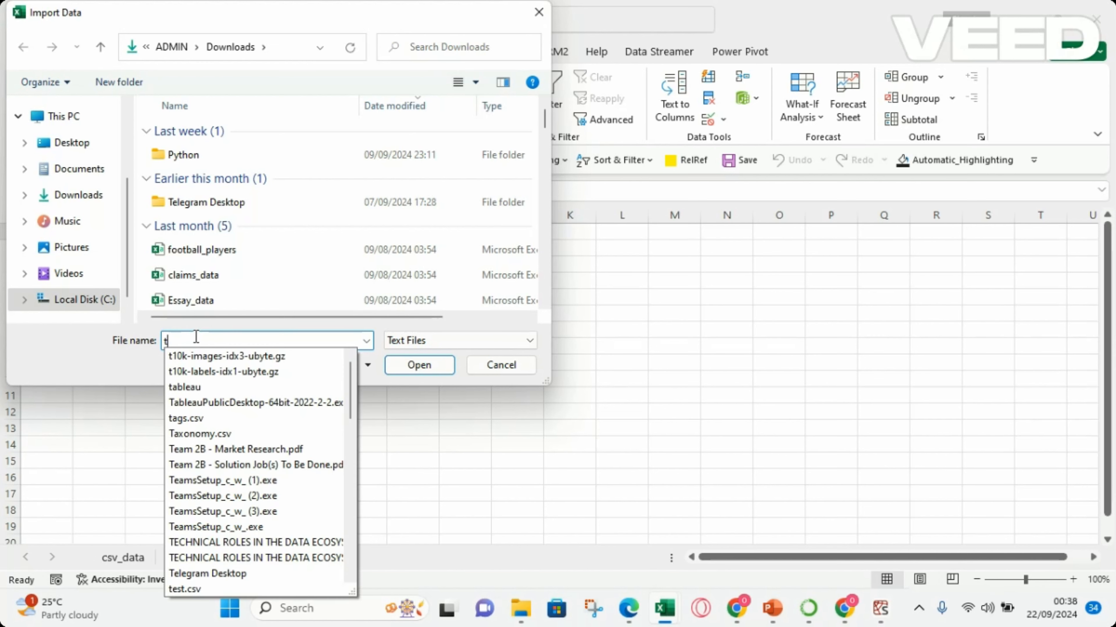
type("s")
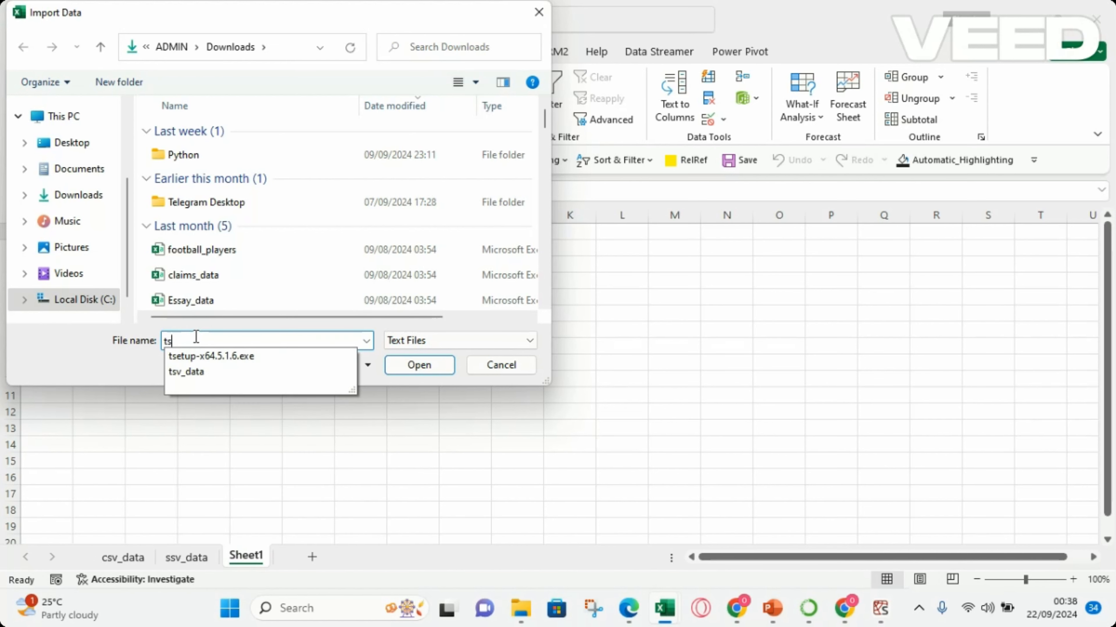
left_click(201, 371)
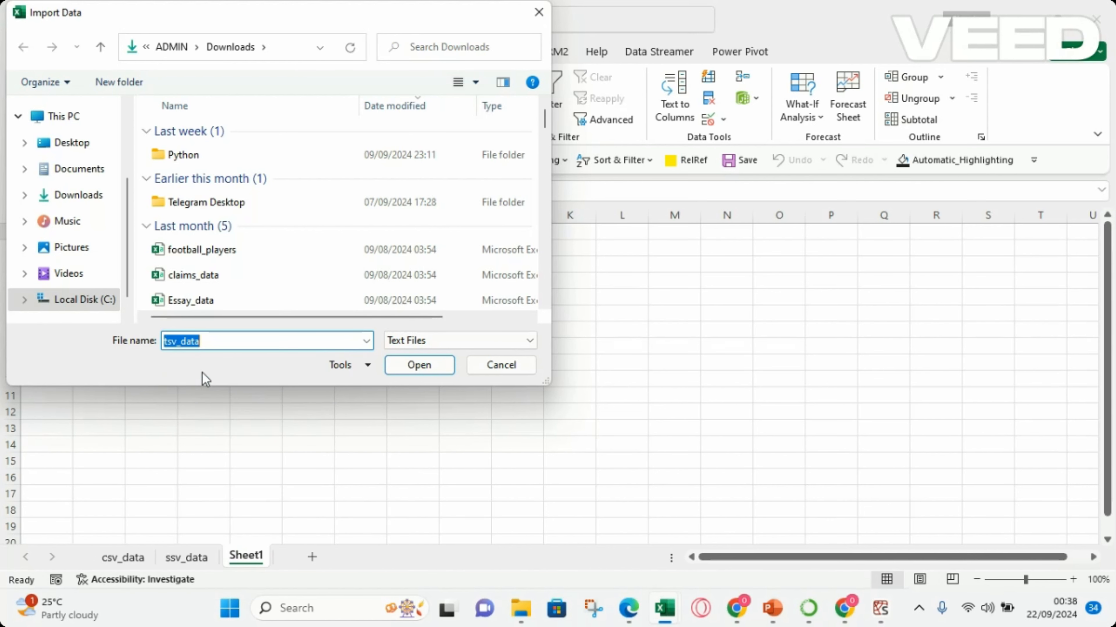
left_click(428, 360)
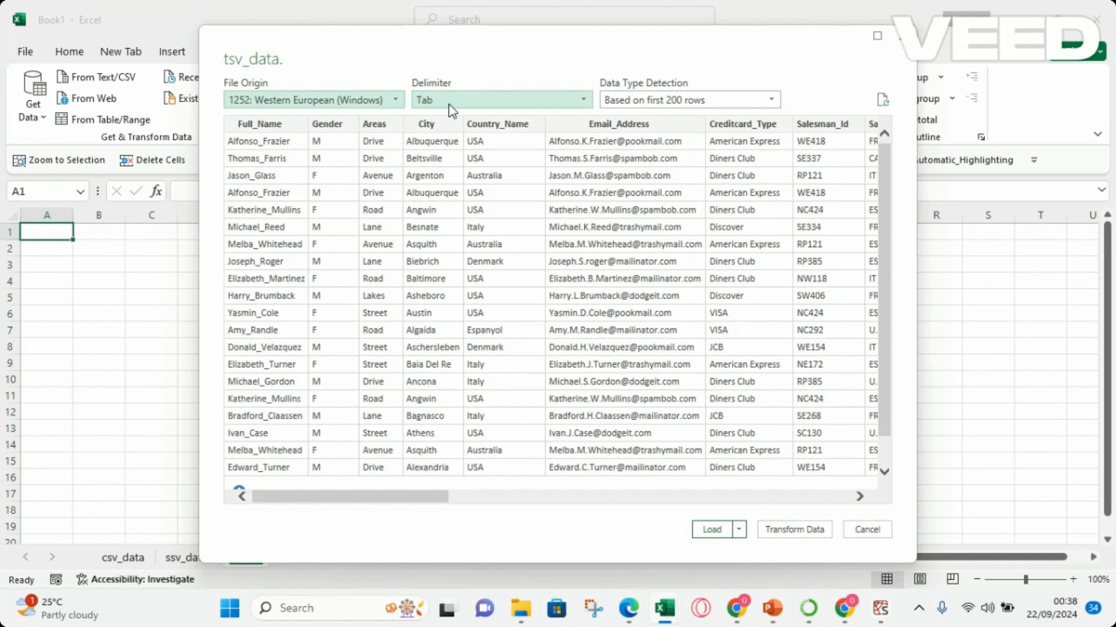
Load the tab-delimited tsv_data into the workbook and dismiss the Queries & Connections display.
left_click(712, 529)
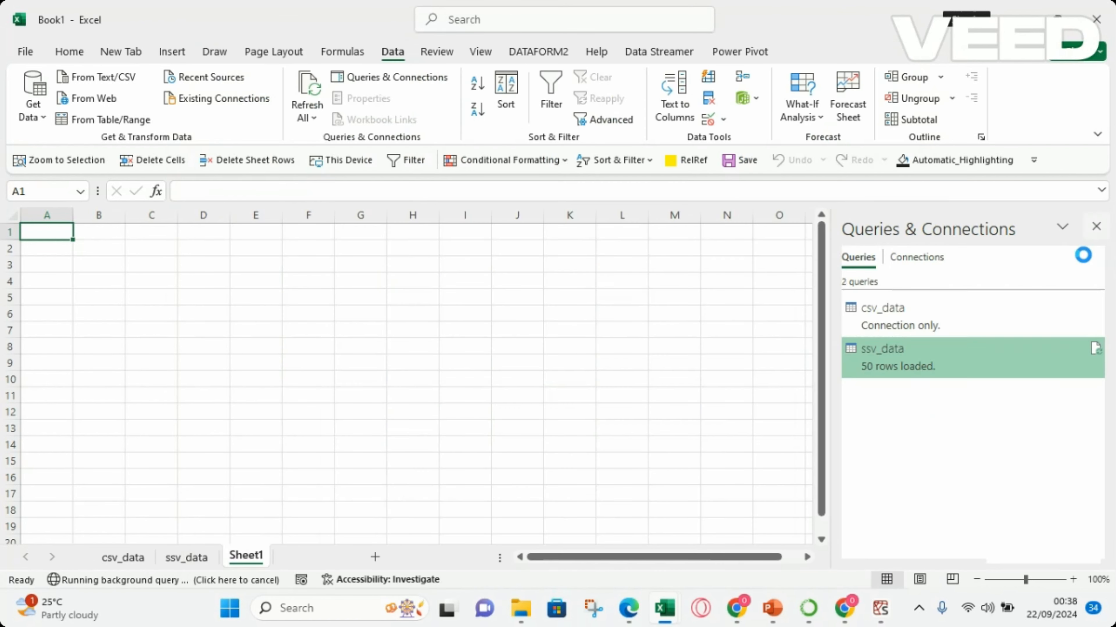
left_click(1097, 227)
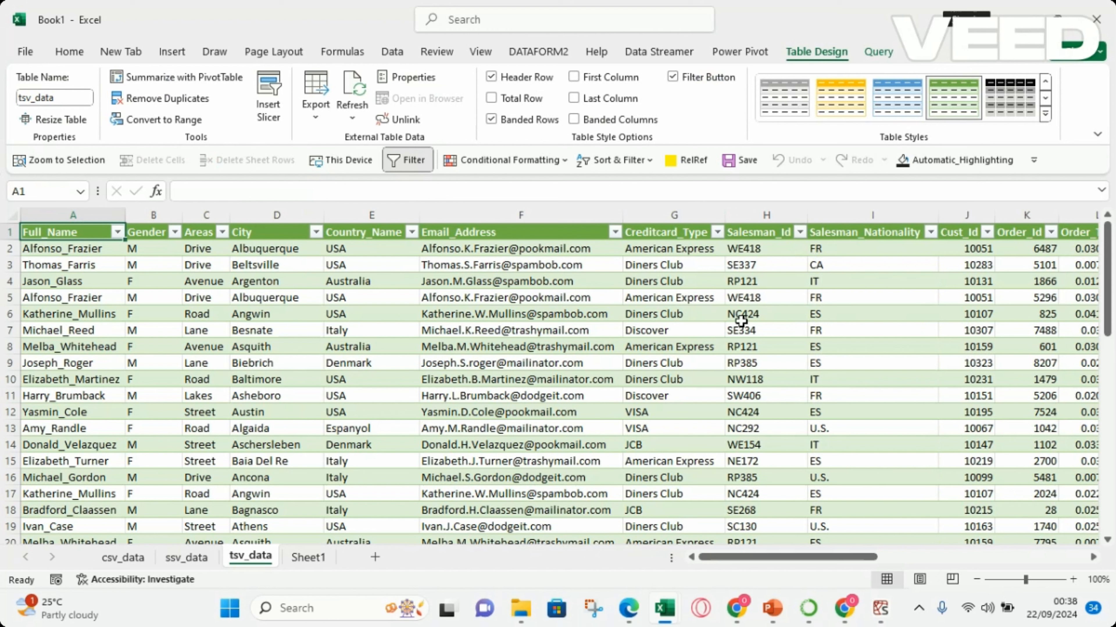